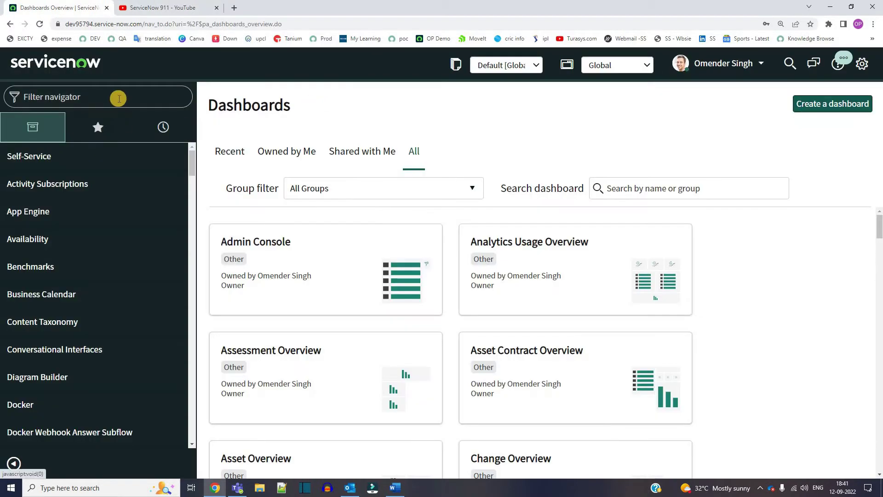
Filter the application navigator with 'mai' to list the mailbox administration modules
click(119, 101)
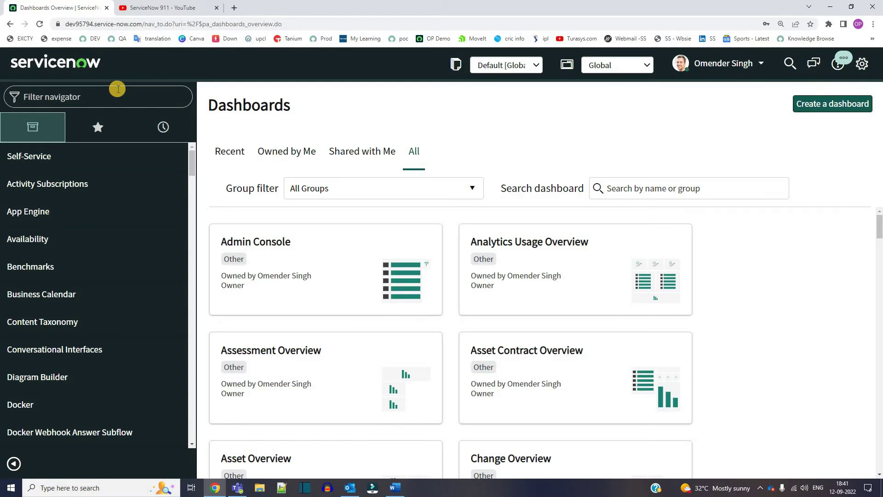
text(mailbox)
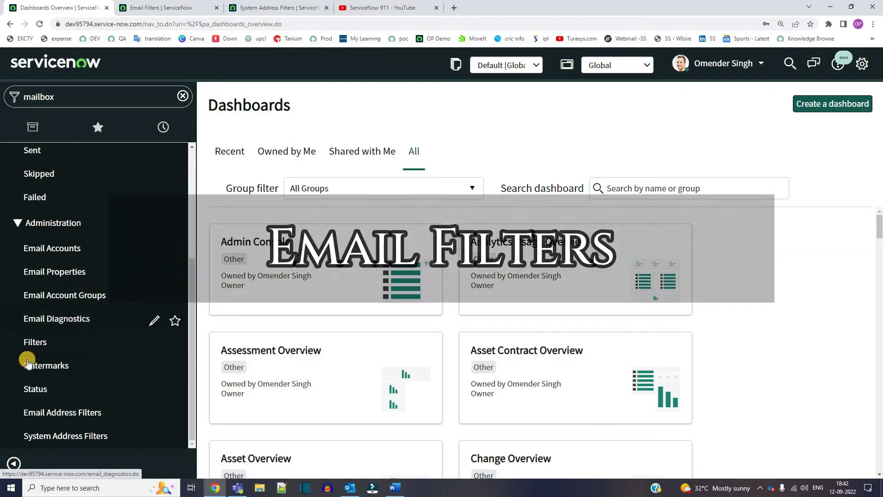
Open the 'Move spam to junk folder' email filter and review its header conditions and actions
click(34, 342)
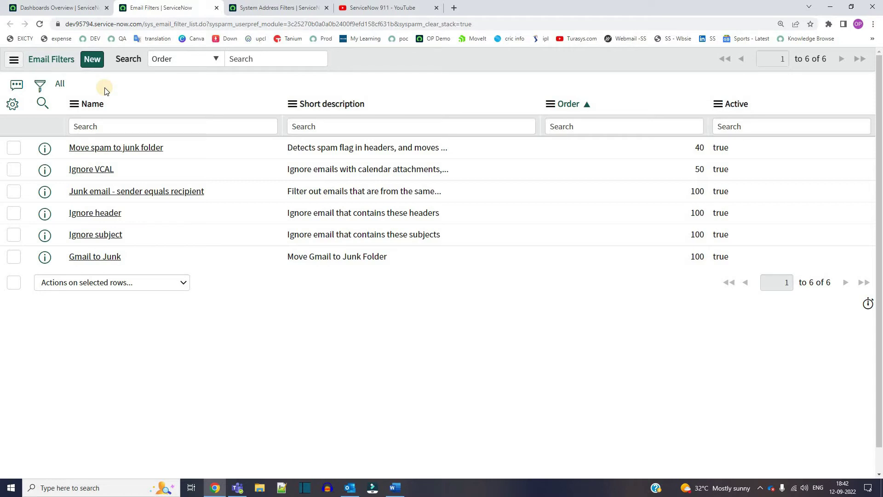
ctrl+shift+click(45, 149)
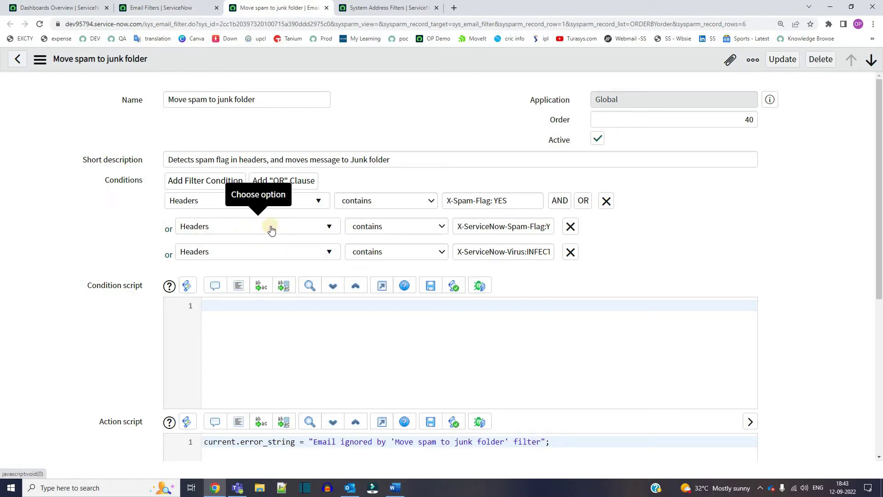
triple_click(530, 224)
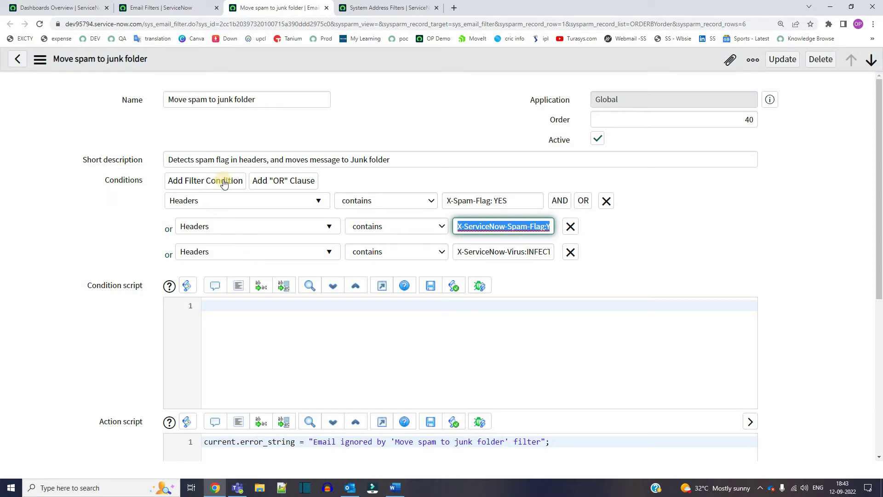
click(227, 305)
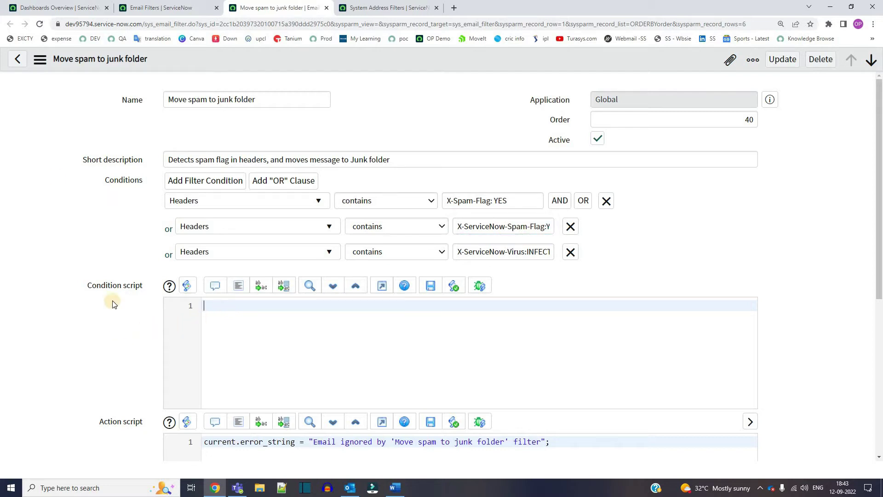
scroll(53, 354, down, 6)
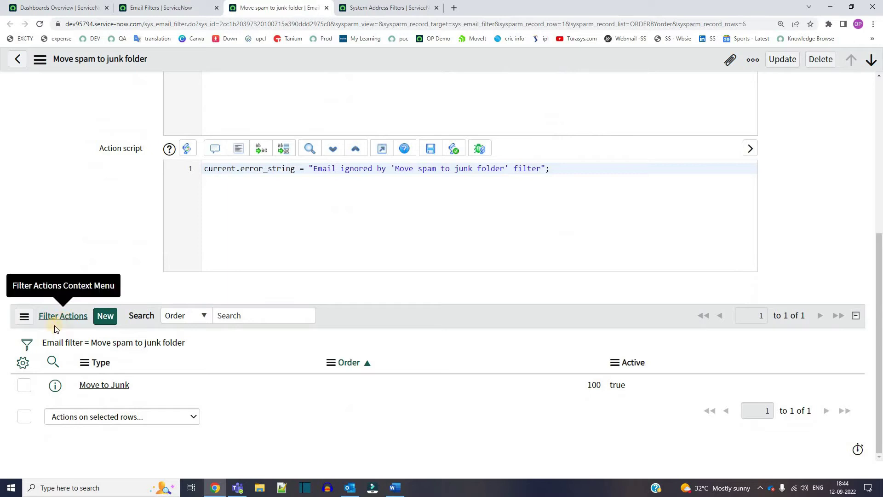
Open the Move to Junk filter action and confirm its type stays Move to Junk
click(54, 385)
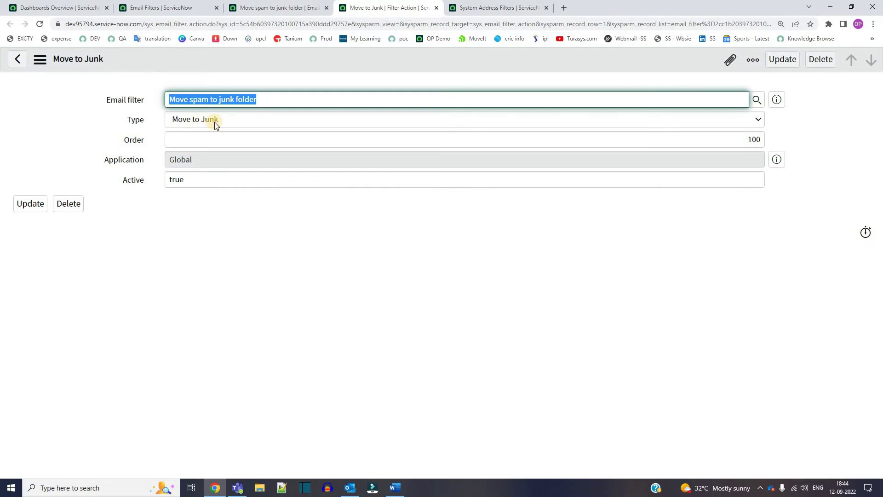
click(214, 123)
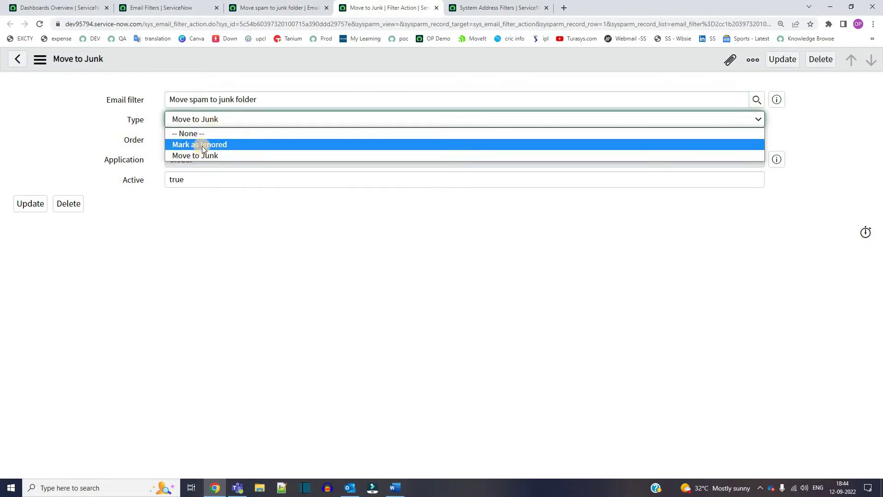
click(173, 229)
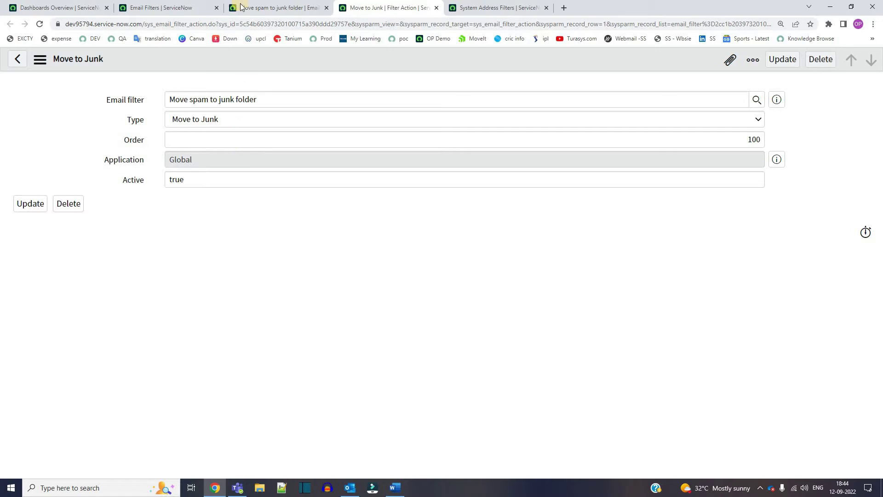
Return to the 'Move spam to junk folder' record and inspect its action script
click(258, 7)
scroll(113, 234, up, 1)
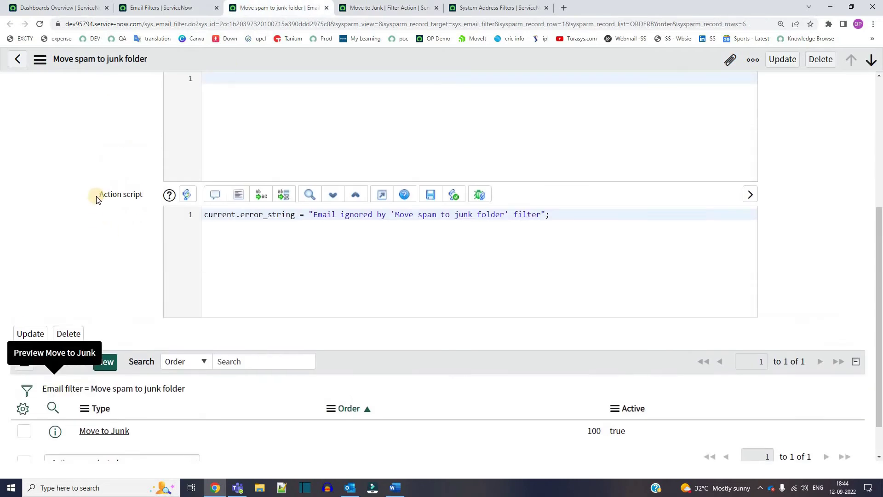
drag(99, 194, 139, 193)
click(106, 198)
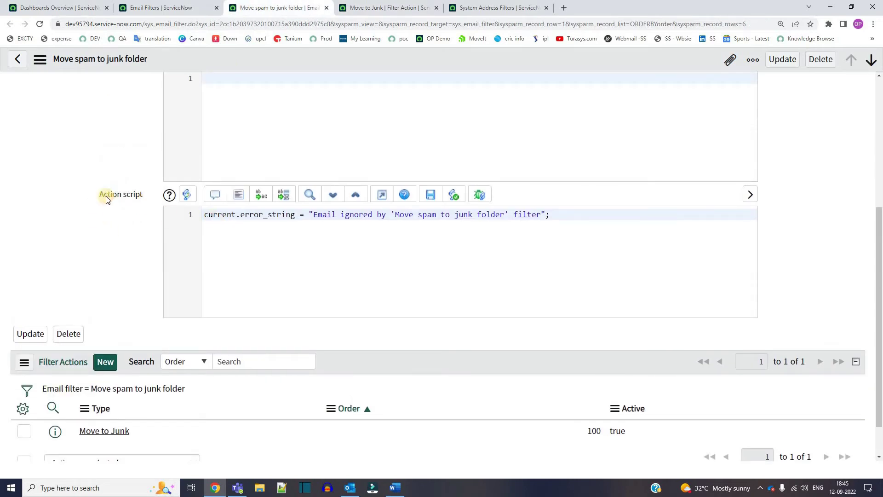
click(218, 215)
click(221, 239)
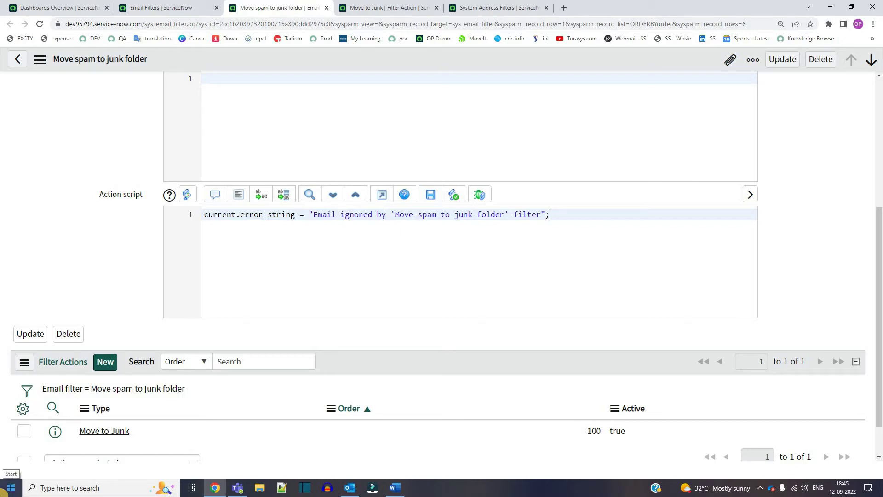
scroll(94, 262, up, 5)
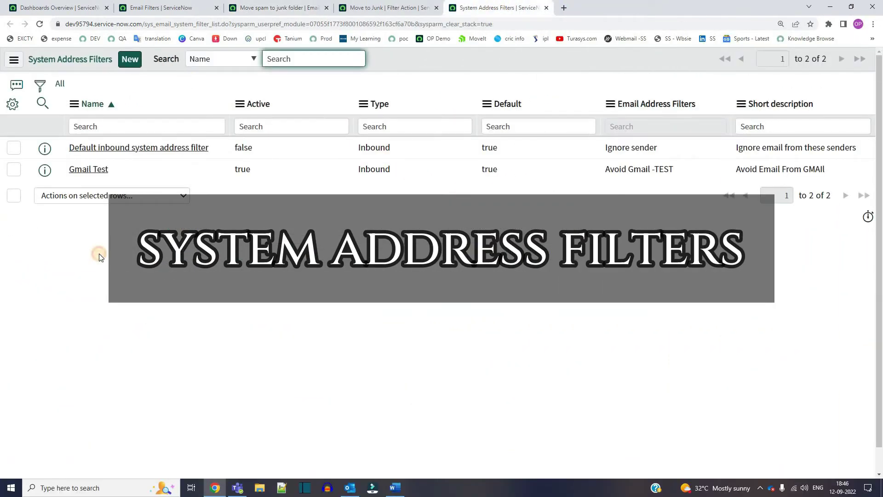
Select the Gmail Test system address filter and note its Avoid Gmail -TEST address filter
click(147, 170)
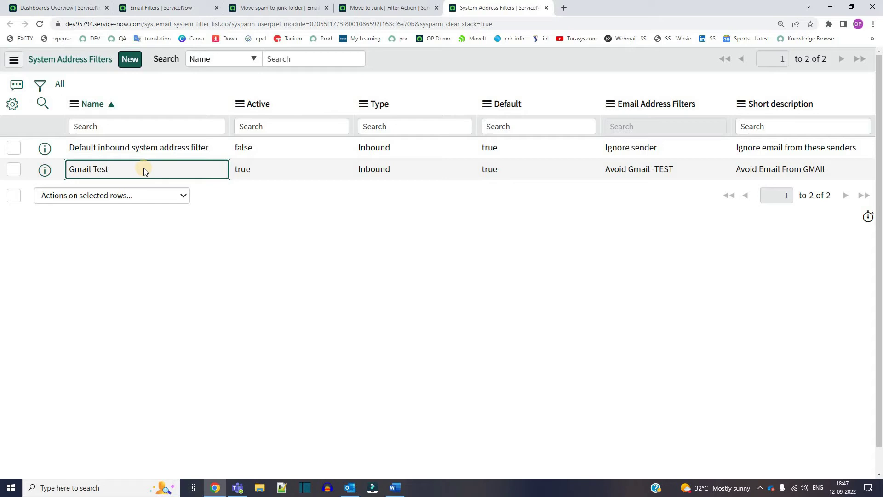
drag(678, 167, 617, 176)
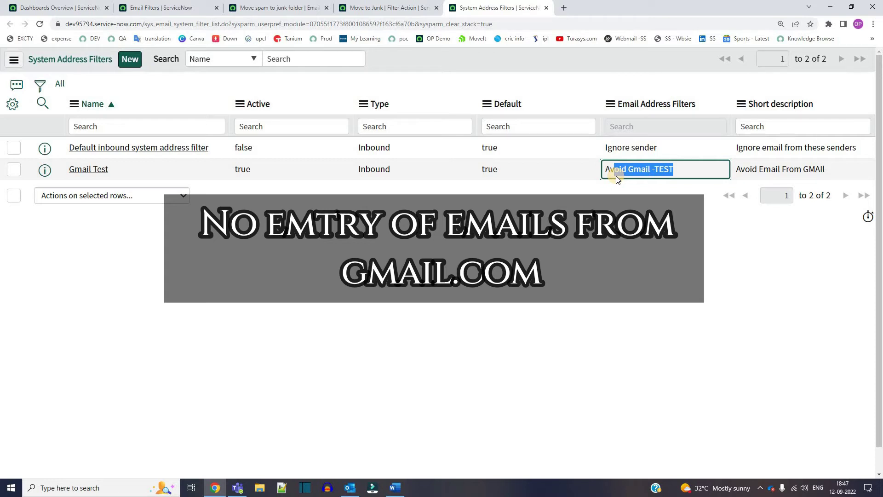
double_click(82, 23)
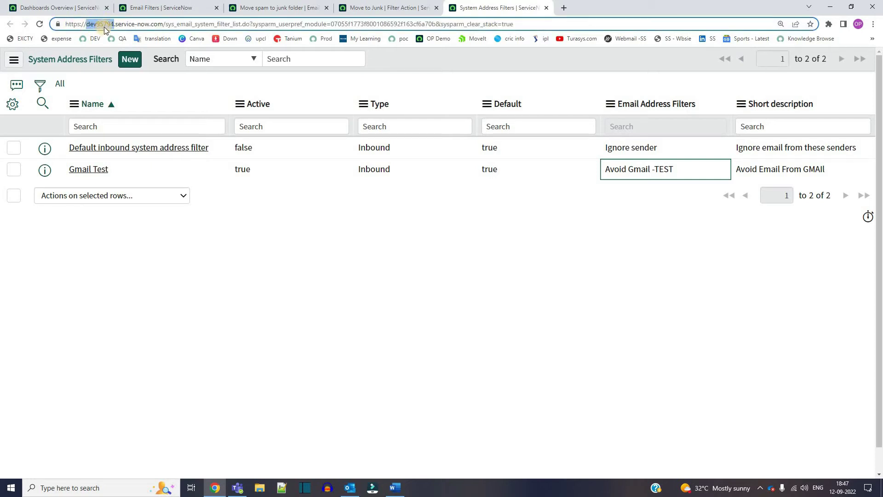
click(194, 98)
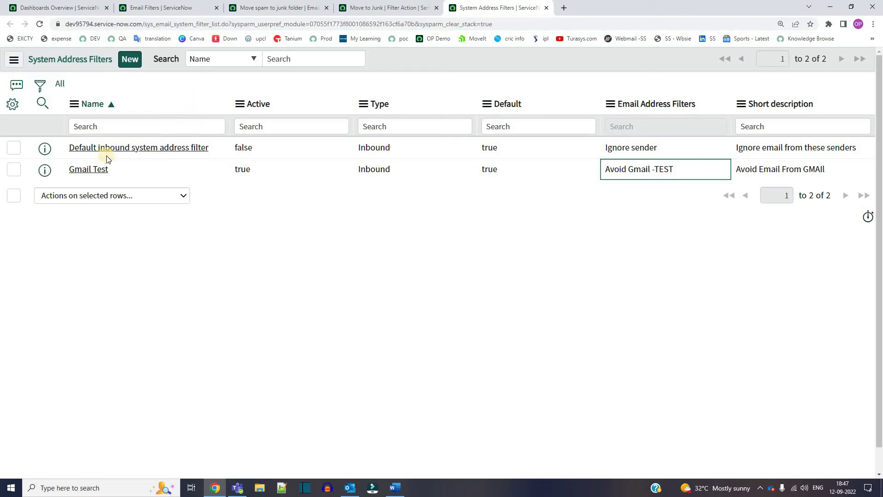
Open Gmail Test in a new tab and confirm its Inbound type and Email Address Filters
middle_click(88, 169)
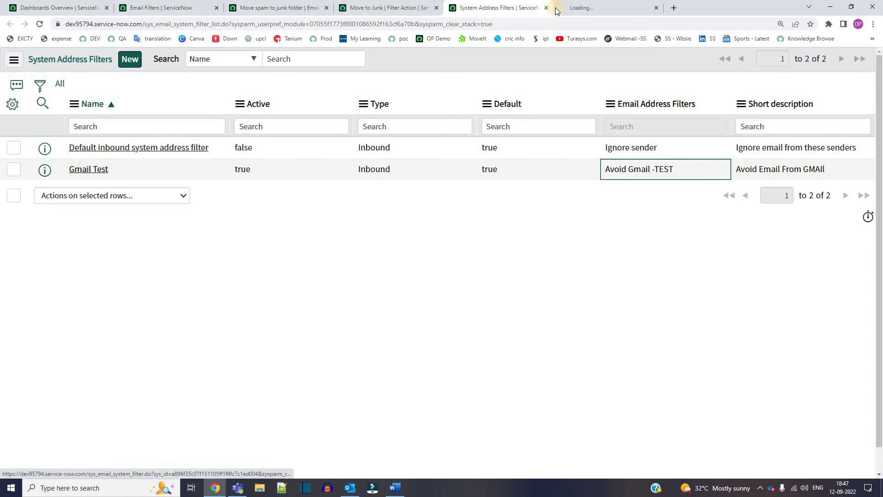
click(616, 5)
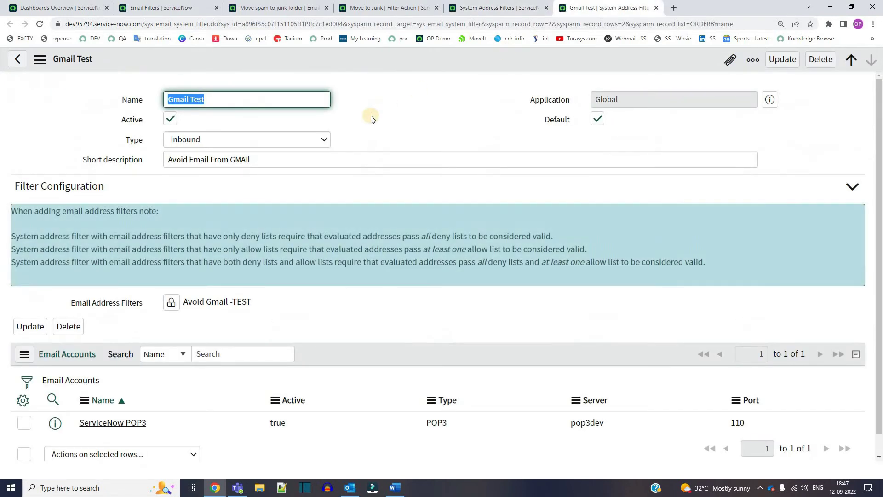
click(355, 115)
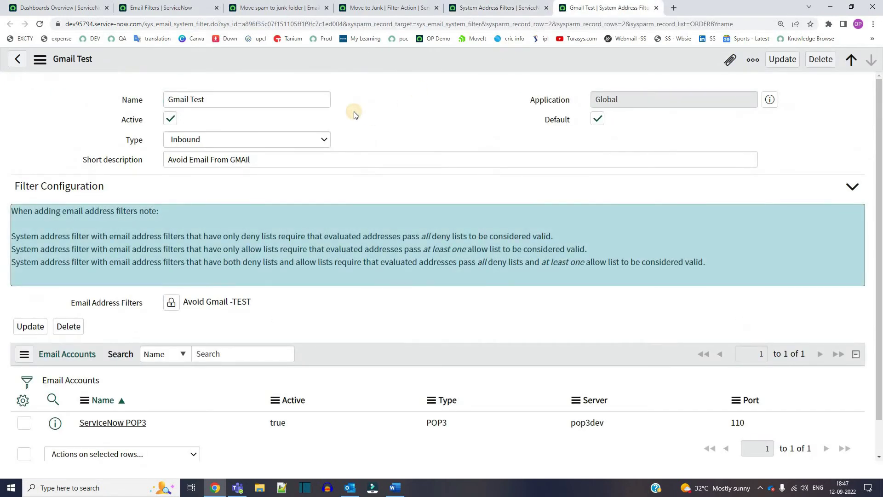
triple_click(230, 98)
click(120, 140)
click(308, 139)
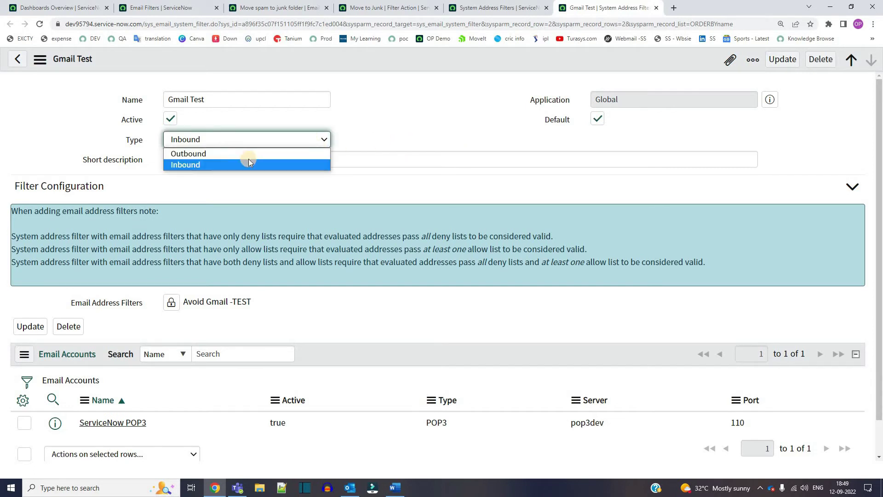
click(403, 125)
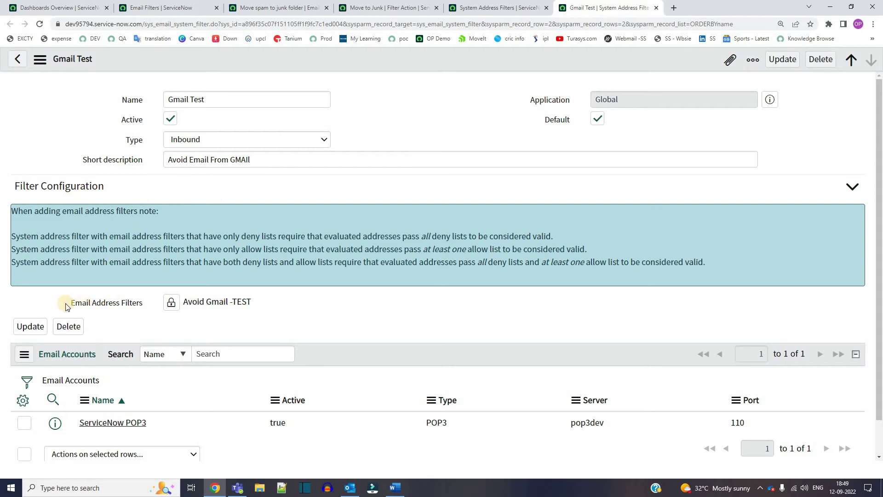
drag(67, 305, 150, 310)
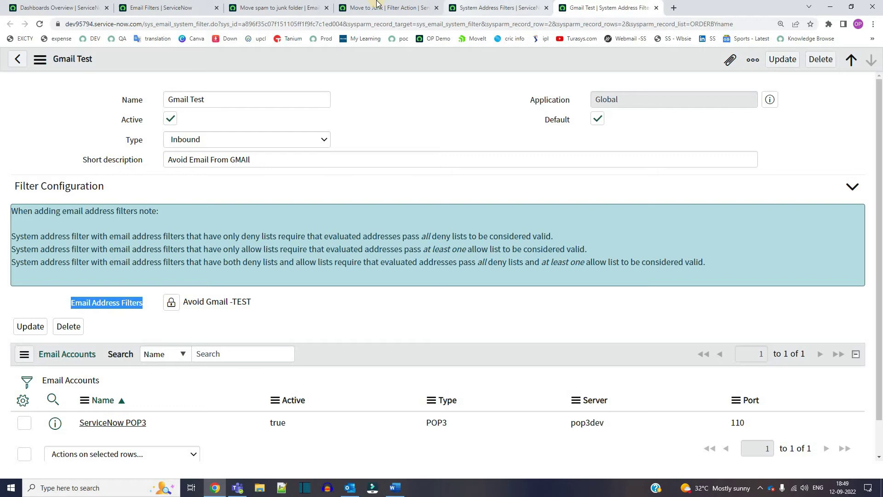
List the email address filters and check Avoid Gmail -TEST is a Deny List for gmail.com
click(52, 7)
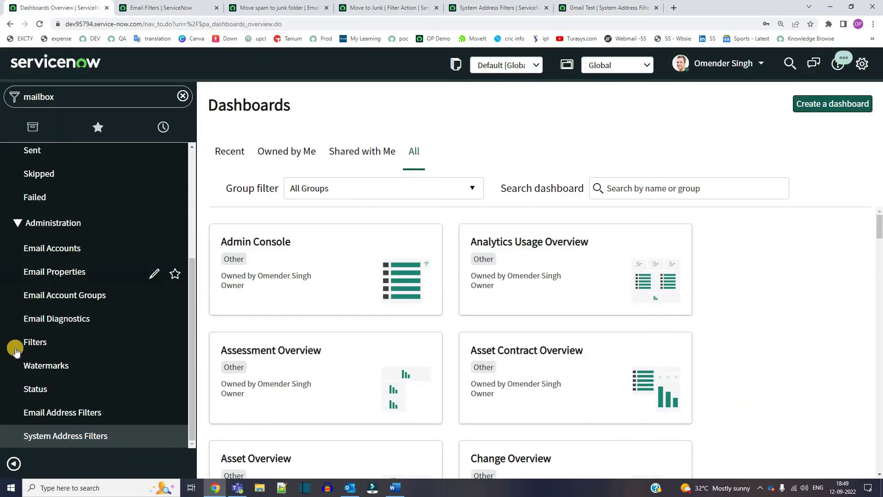
click(78, 416)
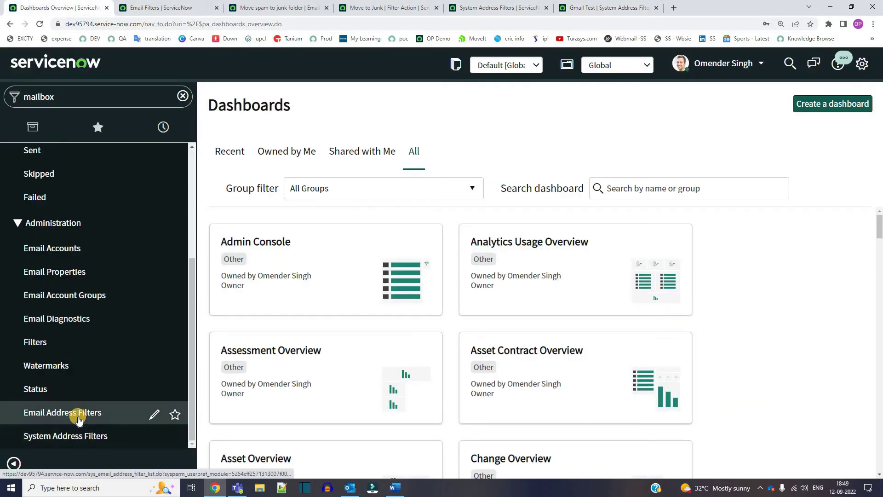
drag(334, 183, 266, 188)
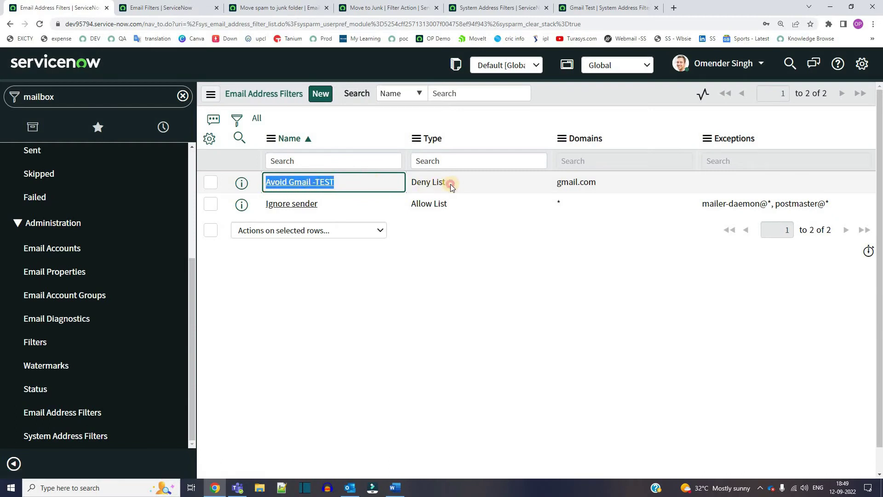
drag(450, 184, 412, 186)
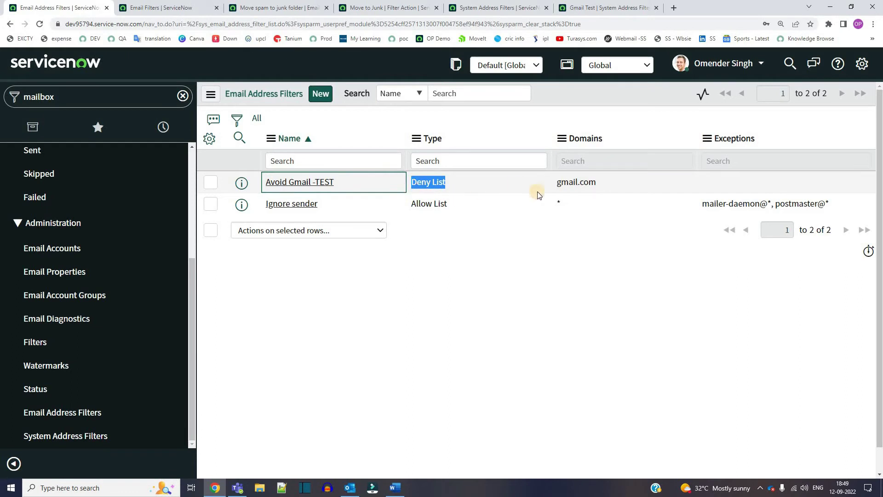
drag(603, 181, 277, 183)
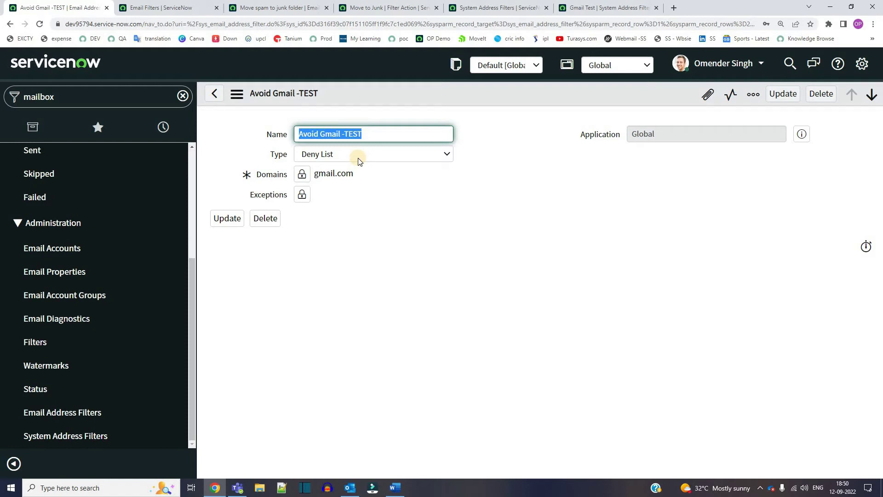
Open Avoid Gmail -TEST, switch its type to Allow List, then back to Deny List
click(324, 174)
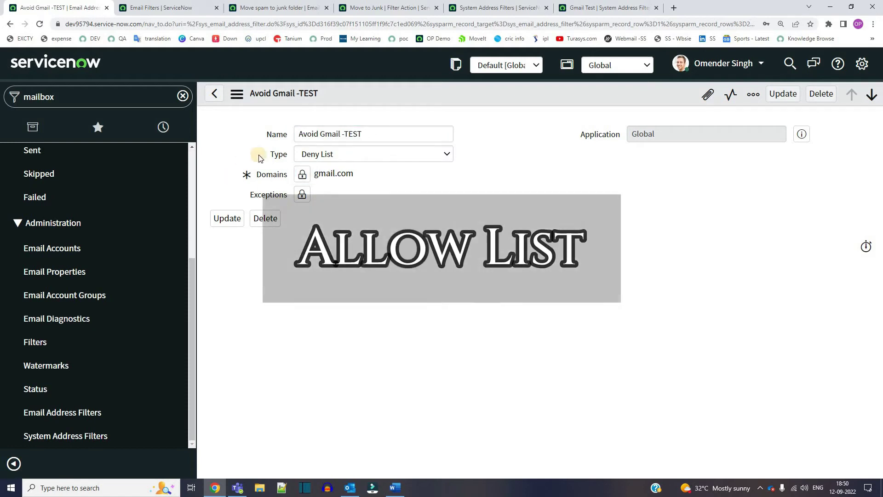
click(382, 156)
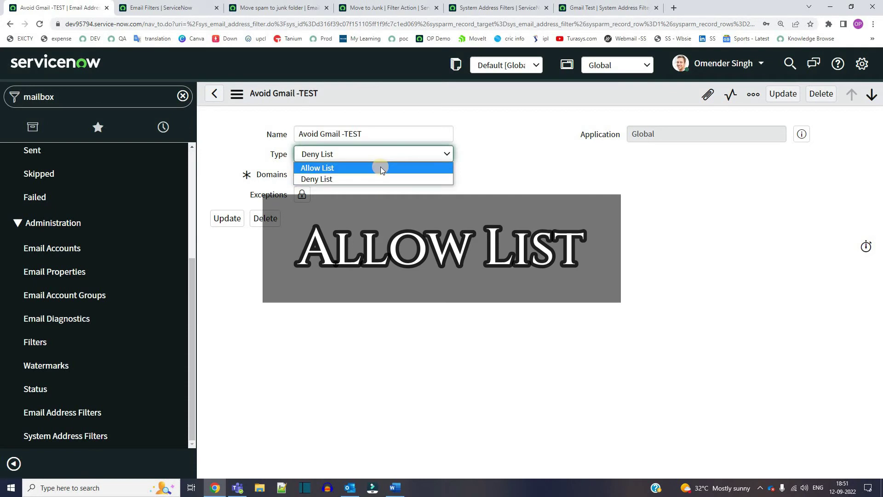
click(380, 167)
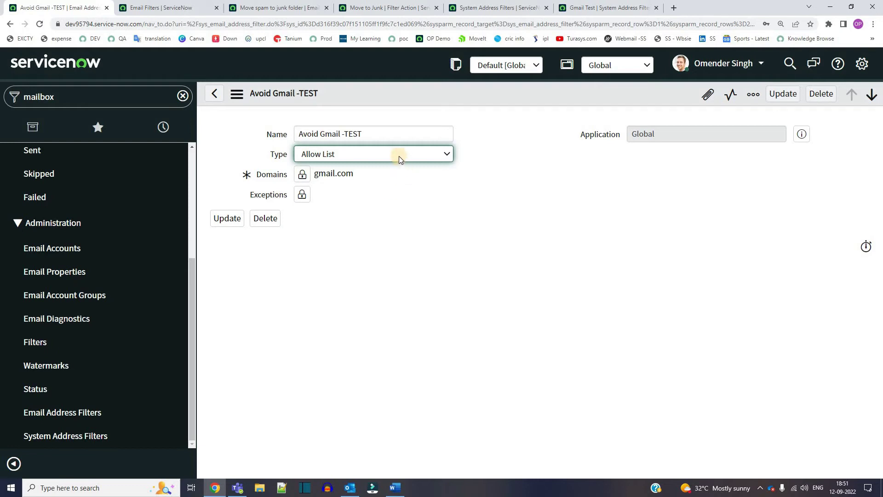
click(399, 155)
click(377, 178)
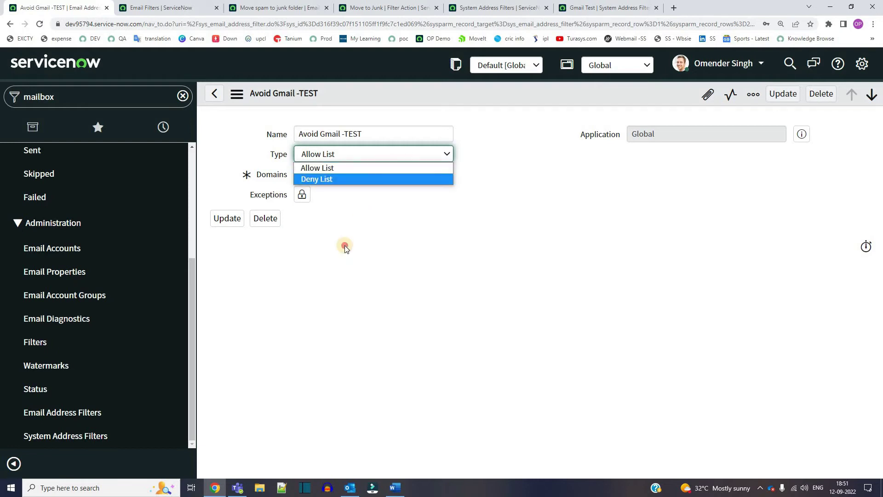
click(462, 79)
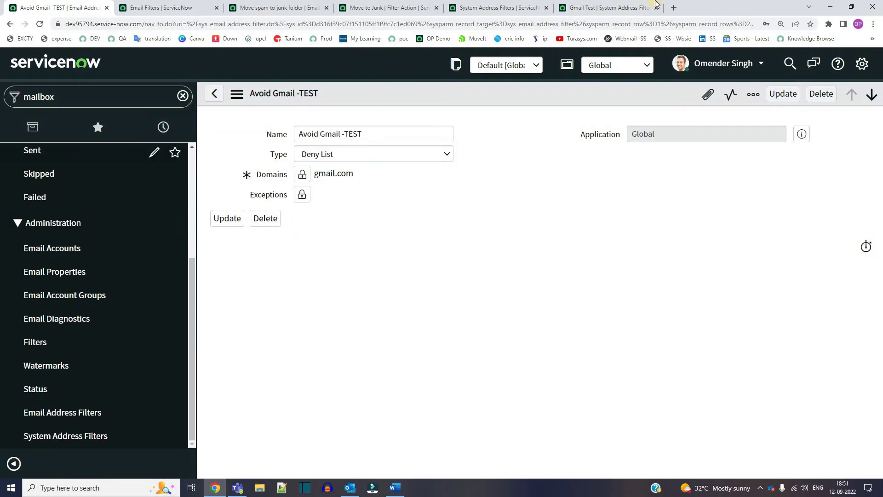
Save the Gmail Test system address filter with Avoid Gmail -TEST attached, returning to the list
click(597, 6)
triple_click(125, 304)
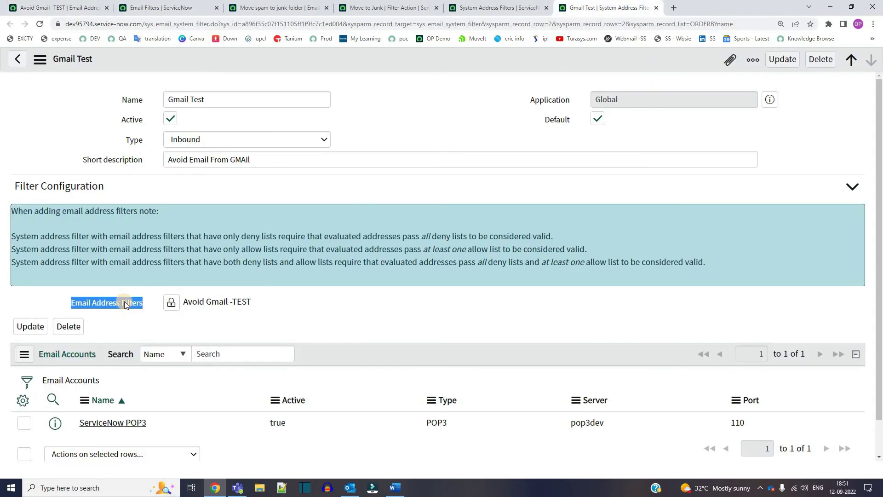
triple_click(232, 303)
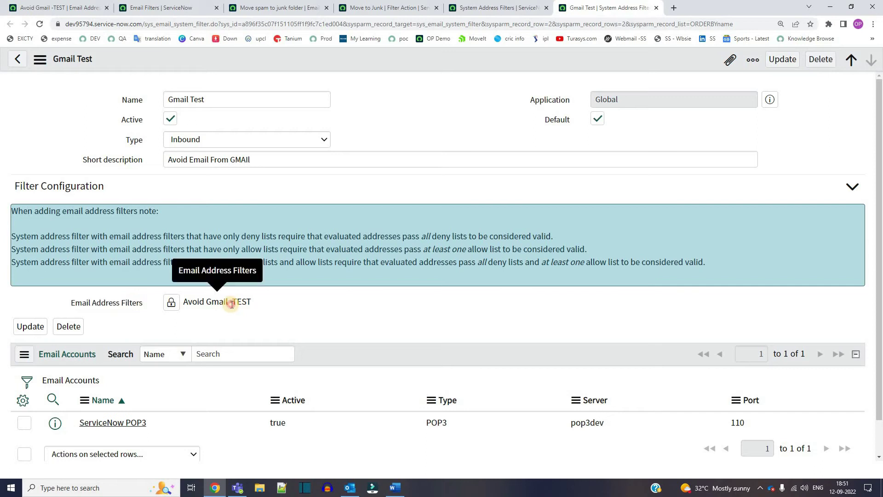
scroll(232, 303, down, 1)
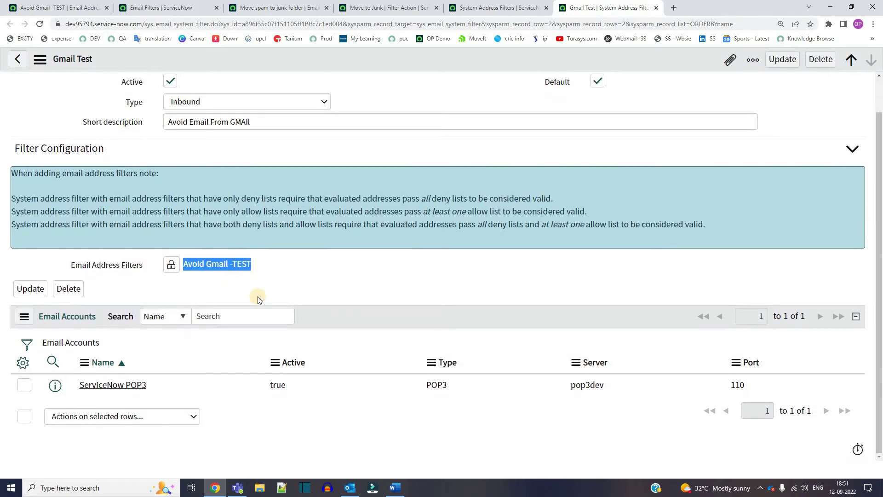
scroll(465, 134, up, 1)
right_click(492, 57)
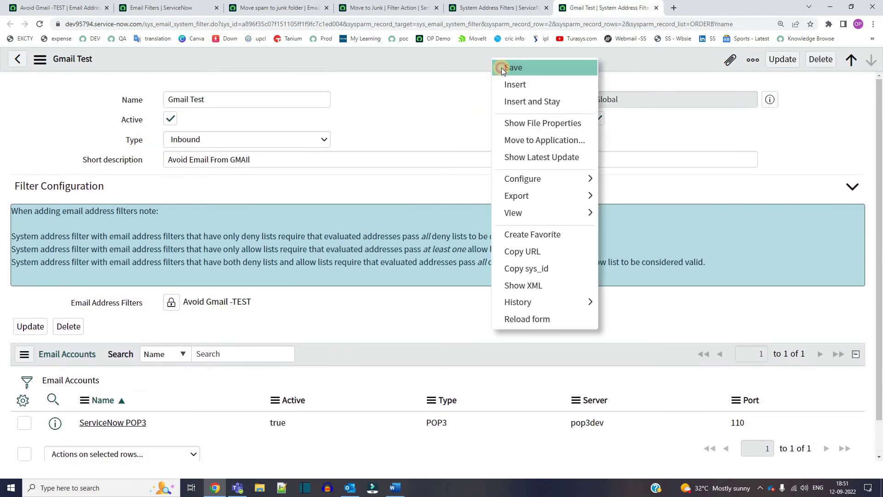
click(502, 68)
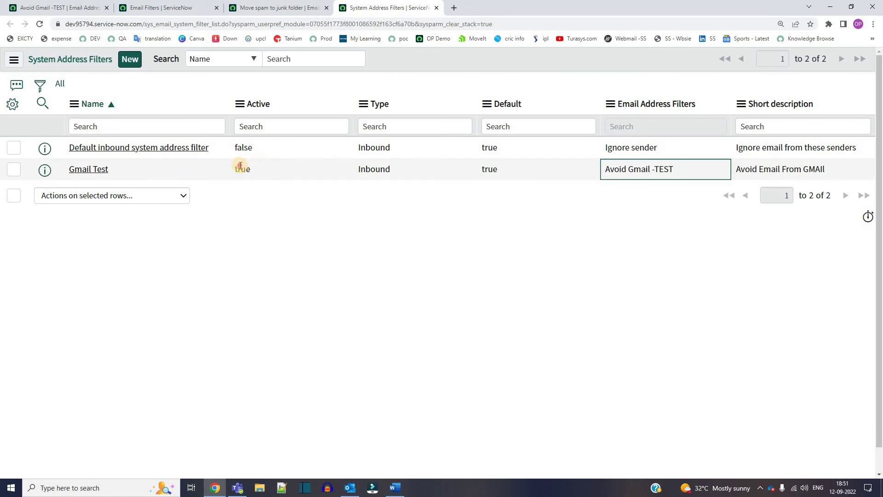
double_click(240, 167)
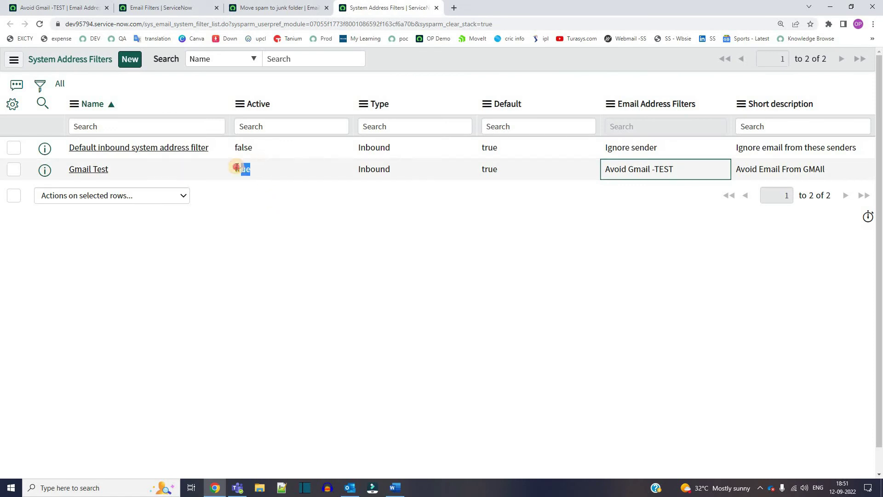
Check the Received mailbox shows no emails today, then start a new browser tab
click(37, 5)
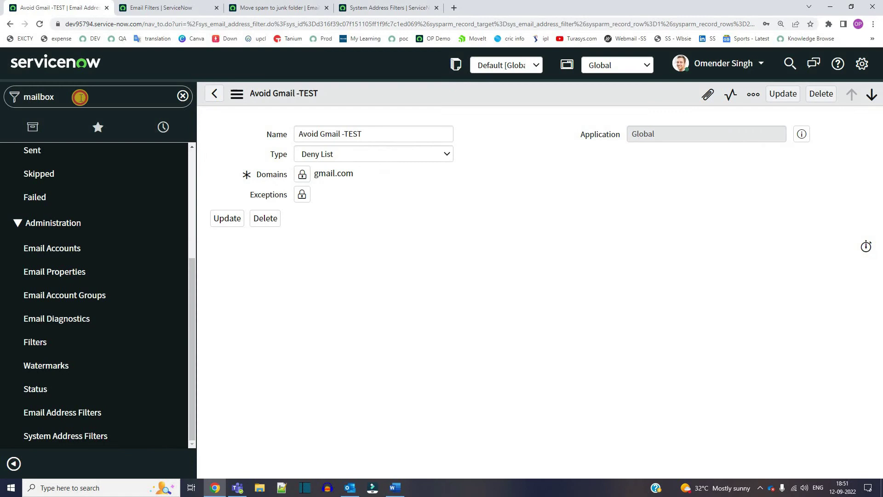
click(80, 98)
scroll(75, 230, up, 4)
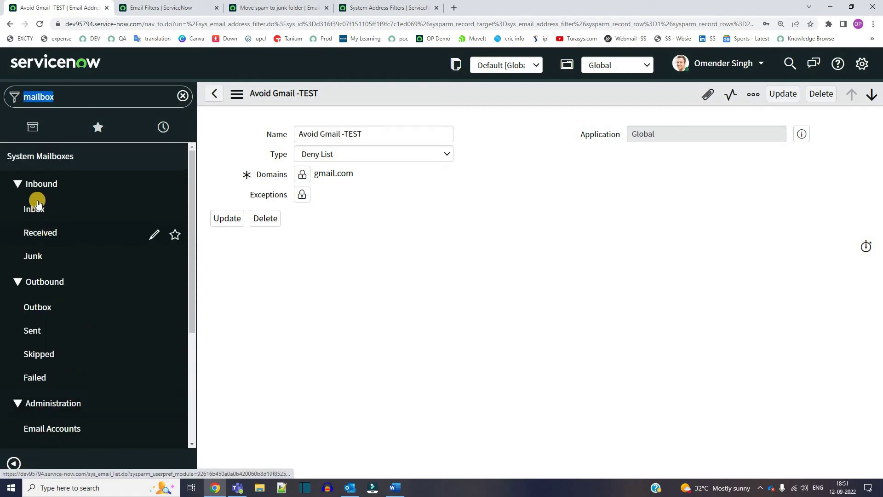
middle_click(54, 234)
click(138, 7)
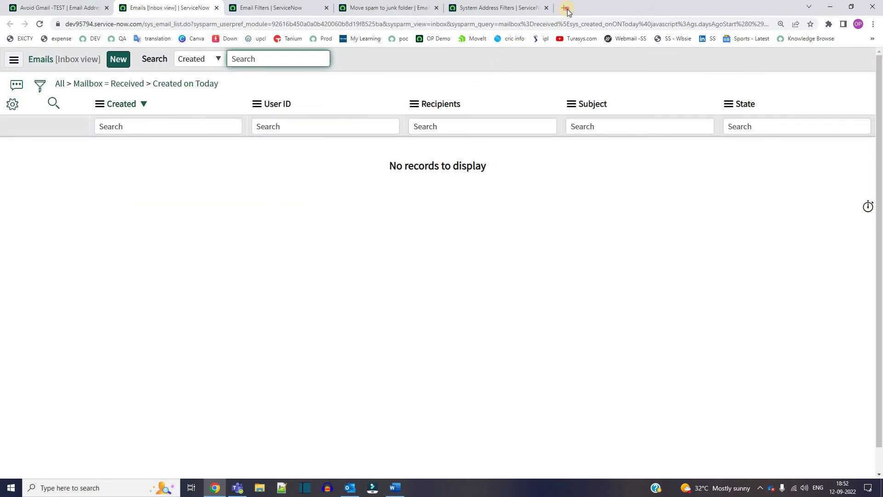
click(564, 8)
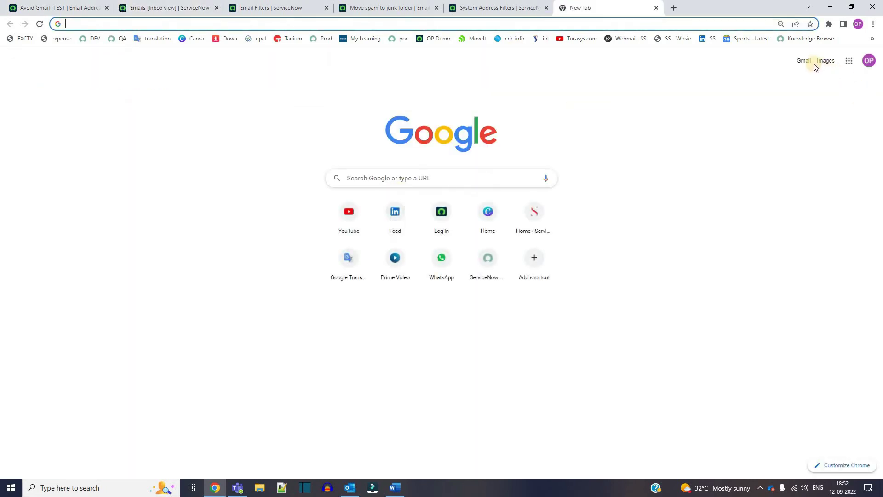
In Gmail, open the latest sent message and select the full ServiceNow recipient address
click(808, 60)
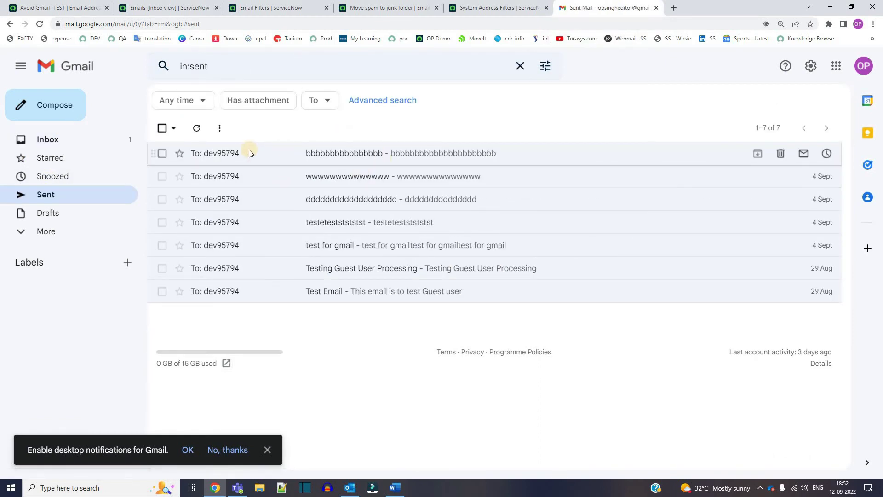
click(249, 152)
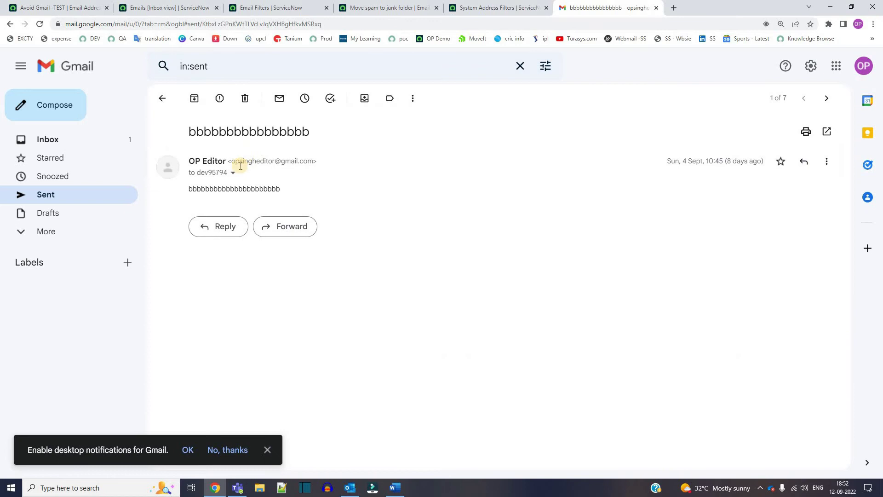
click(233, 173)
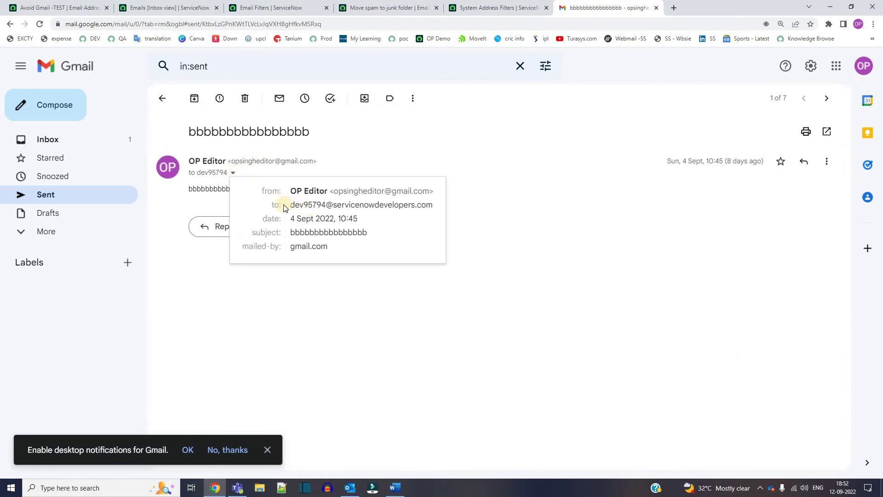
drag(289, 204, 432, 204)
click(295, 208)
mouse_move(296, 207)
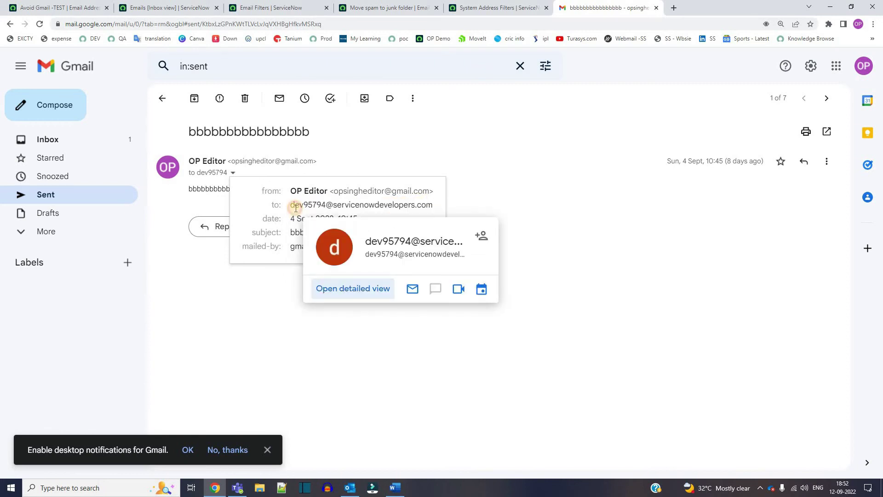
triple_click(296, 208)
key(ctrl+c)
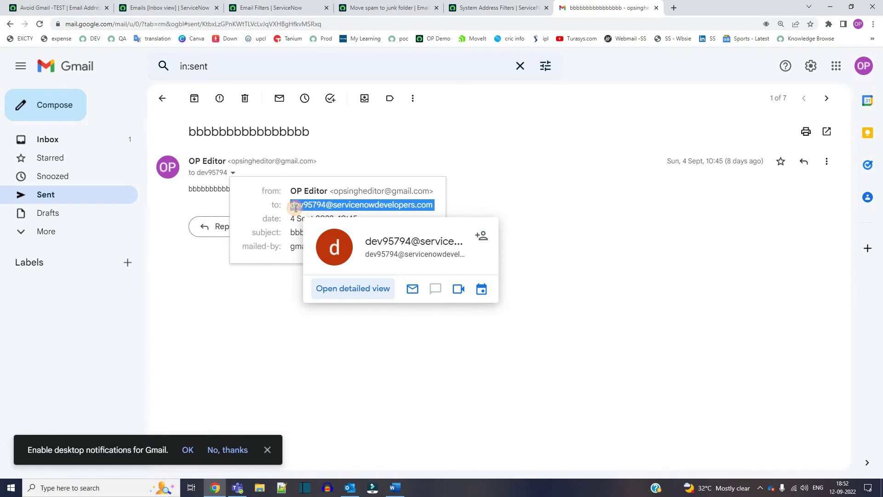
double_click(295, 207)
click(64, 113)
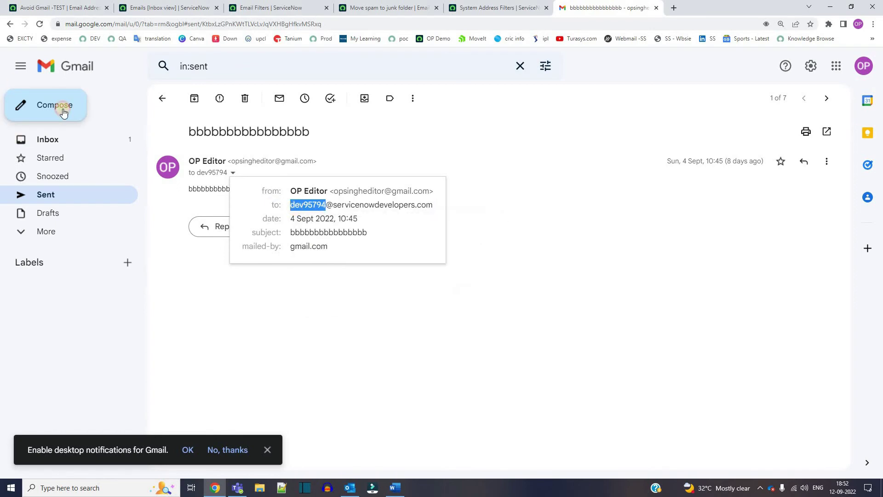
Send 'test for Deny list' to the ServiceNow instance address and verify it in Sent
key(ctrl+v)
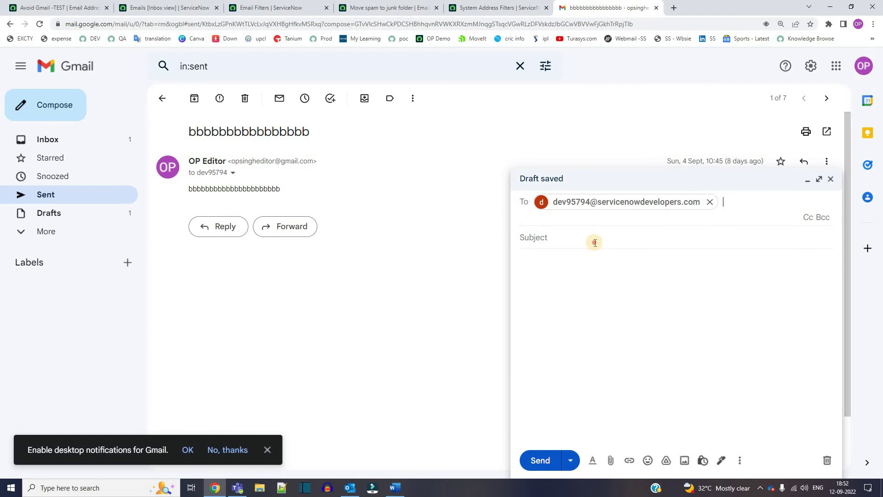
key(Tab)
text(test)
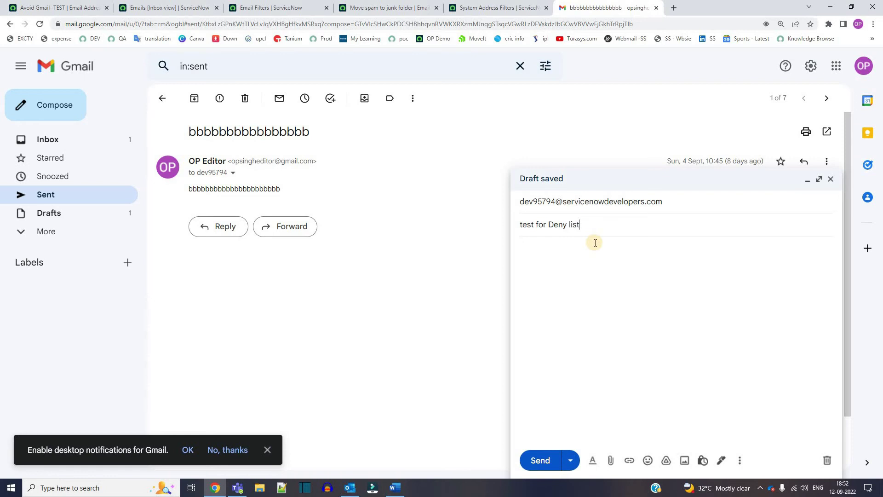
click(537, 226)
triple_click(537, 226)
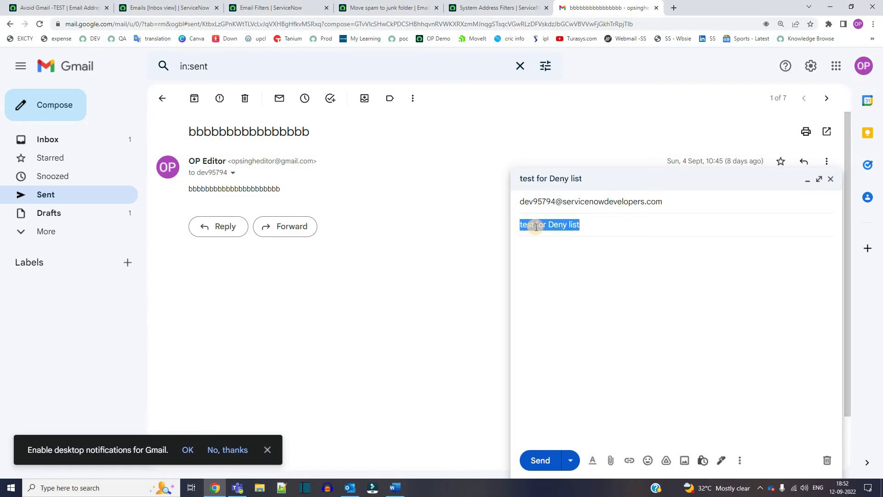
click(523, 268)
click(543, 459)
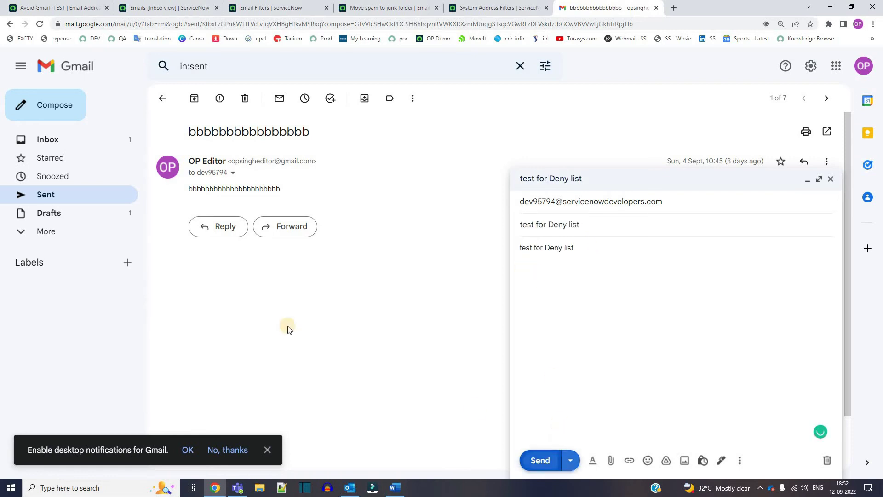
click(51, 195)
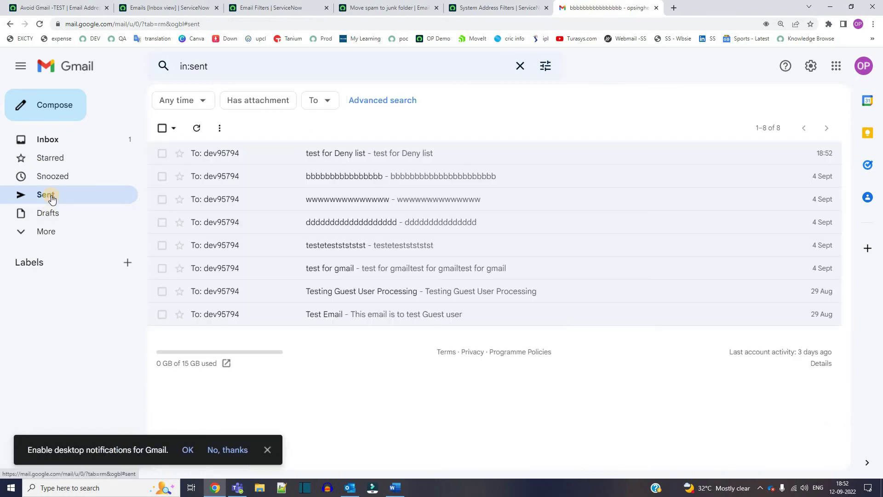
click(358, 153)
Reload ServiceNow's received emails list, which still shows nothing for today
click(43, 142)
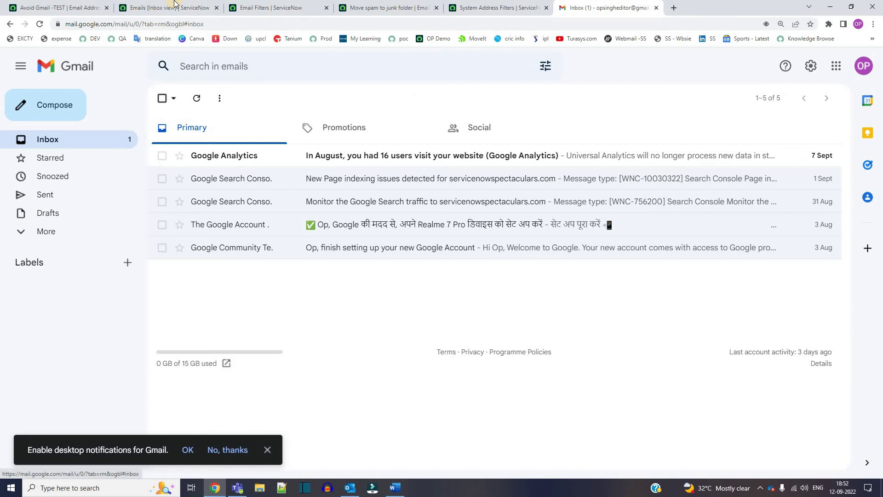
click(175, 5)
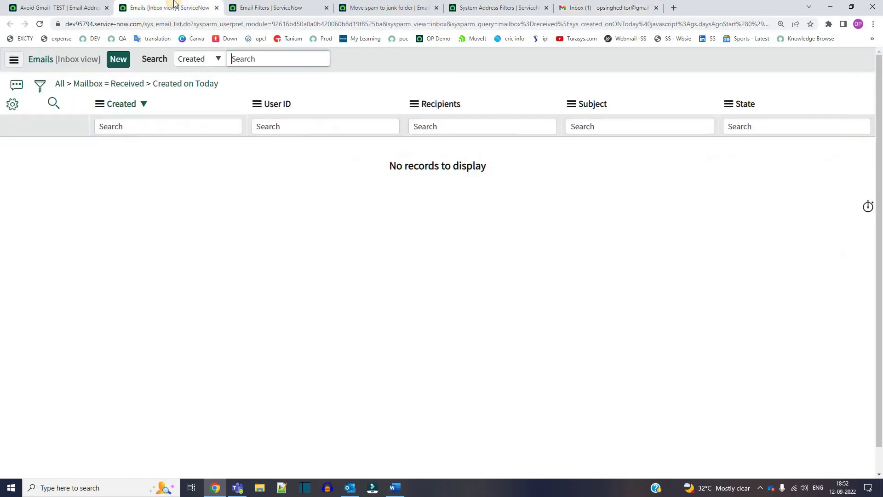
click(208, 87)
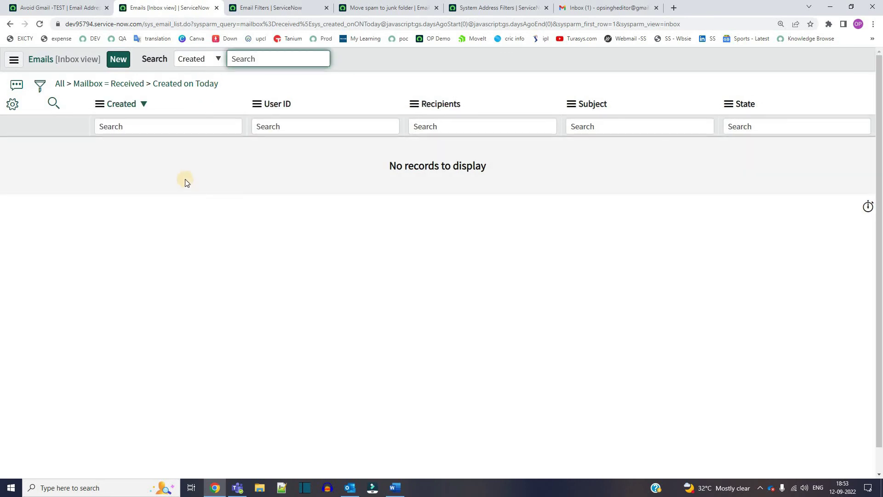
Set the Gmail Test system address filter's Active value to false and save it
click(465, 7)
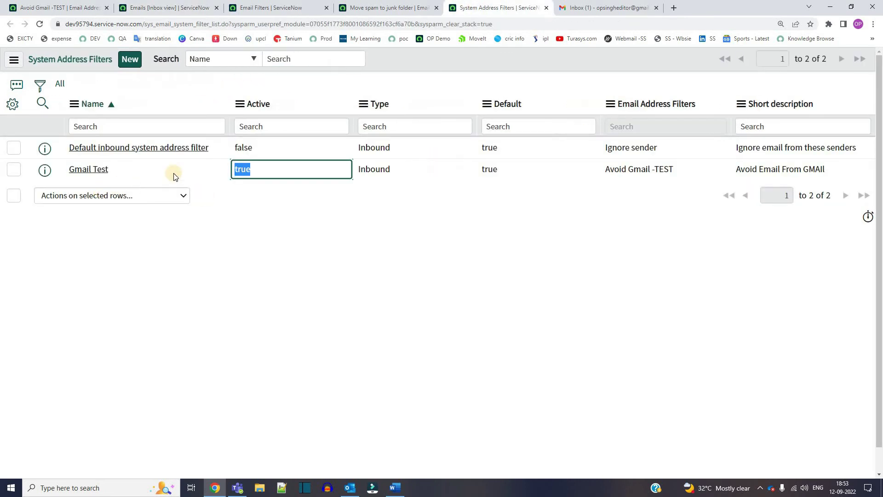
click(286, 170)
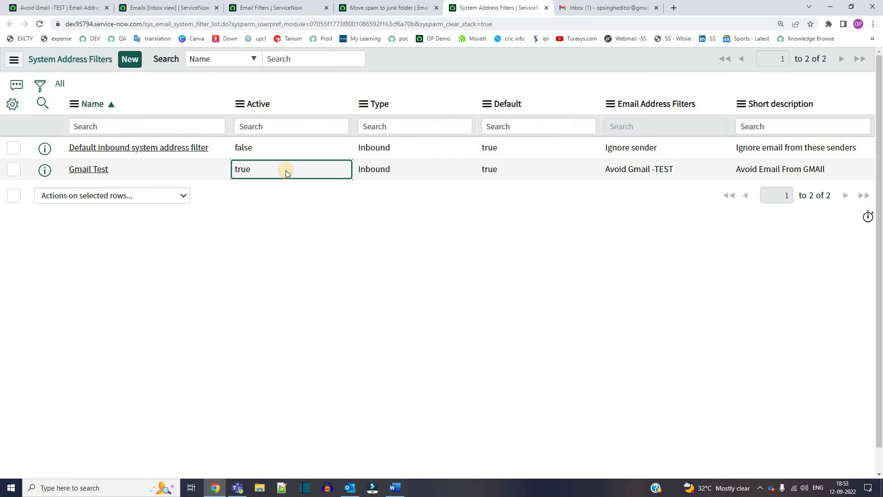
double_click(260, 171)
click(256, 198)
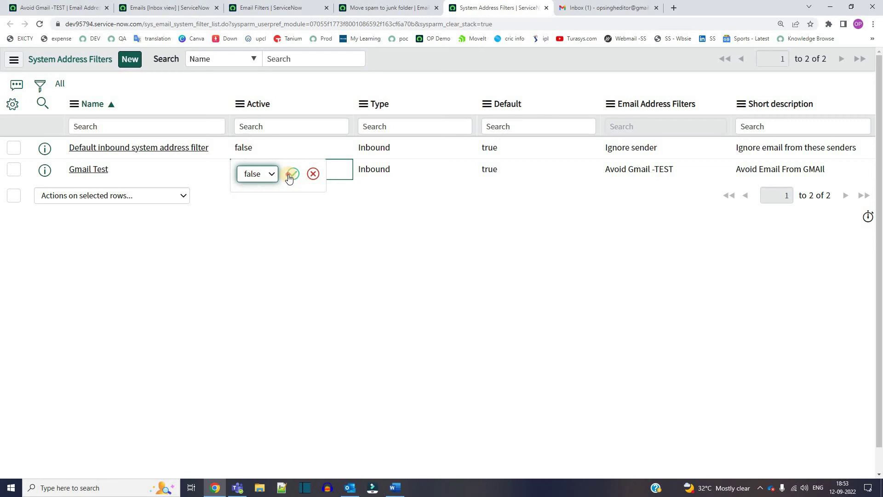
click(291, 174)
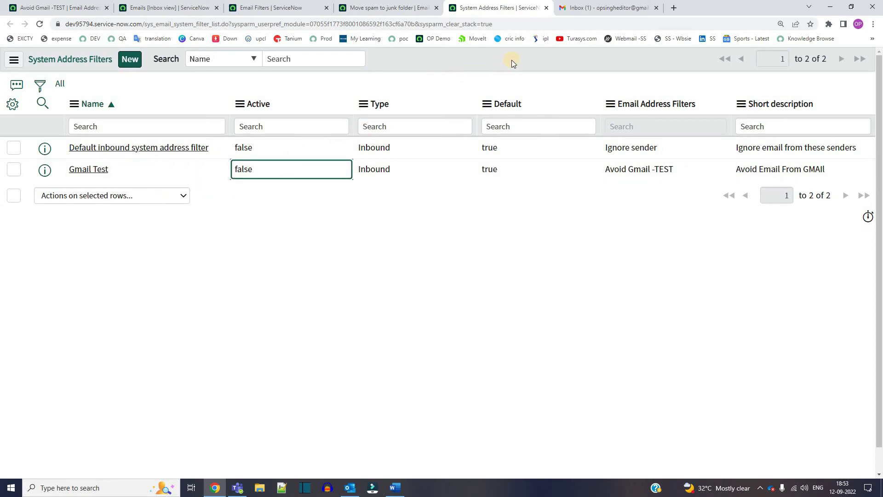
From Gmail, send an email with subject 'Check Gmail Now' to the ServiceNow developer instance address
click(616, 8)
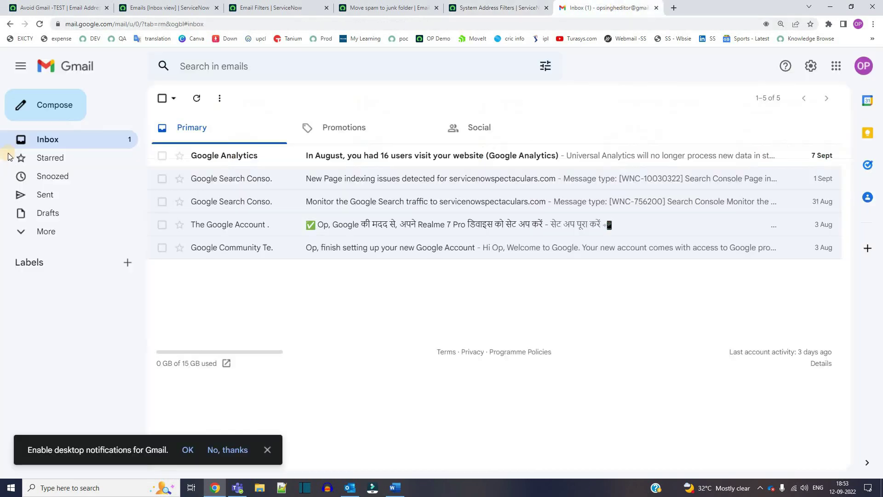
click(61, 110)
text(de)
click(542, 239)
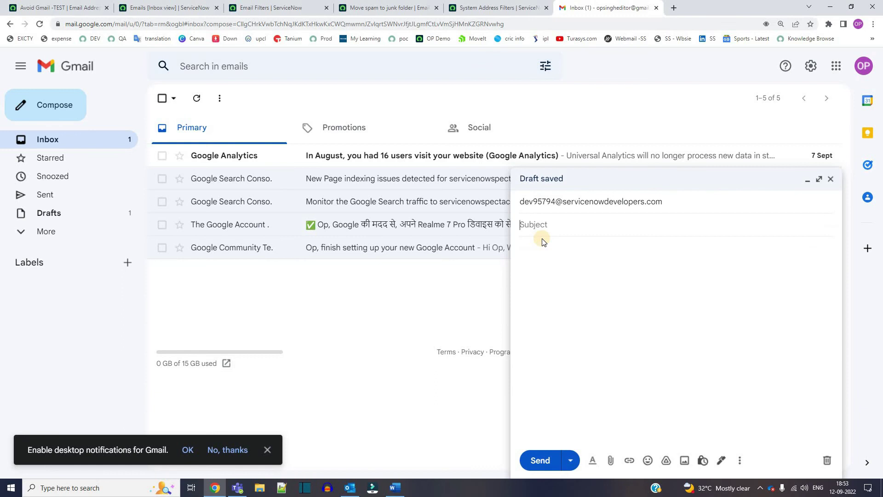
click(554, 228)
text(Check Gmail No)
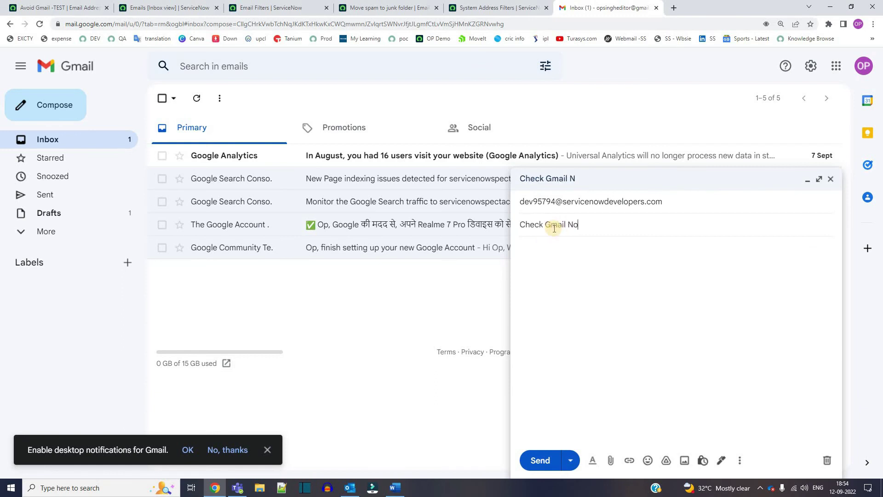
text(w)
click(539, 460)
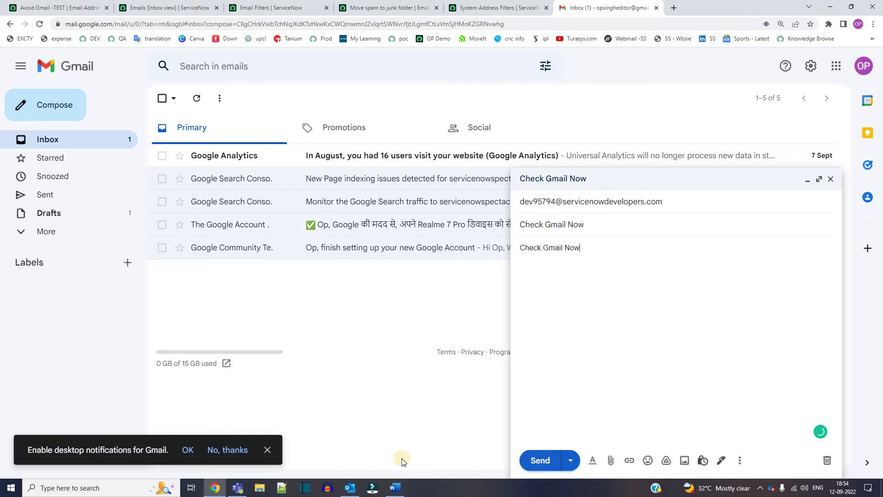
Reload today's received emails, find 'Check Gmail Now' as Processed, and open its 09-12 09:26 record
click(176, 5)
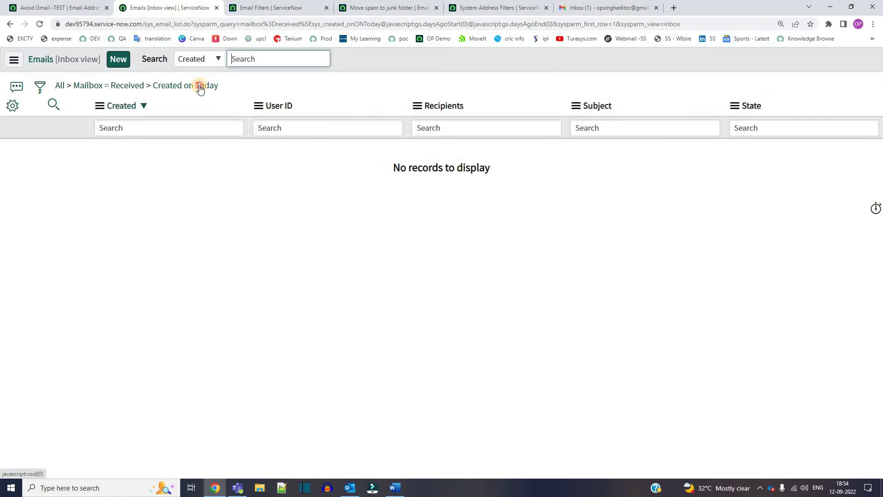
click(198, 85)
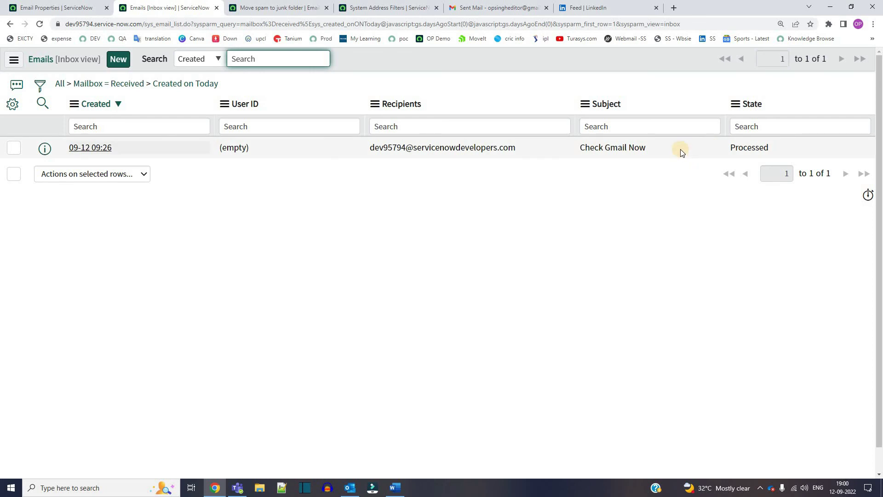
drag(647, 148, 573, 156)
key(Tab)
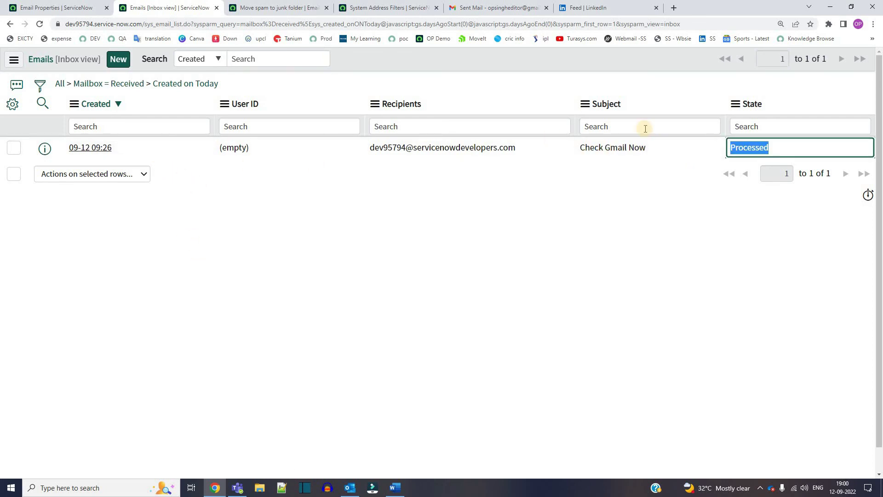
click(393, 158)
click(101, 151)
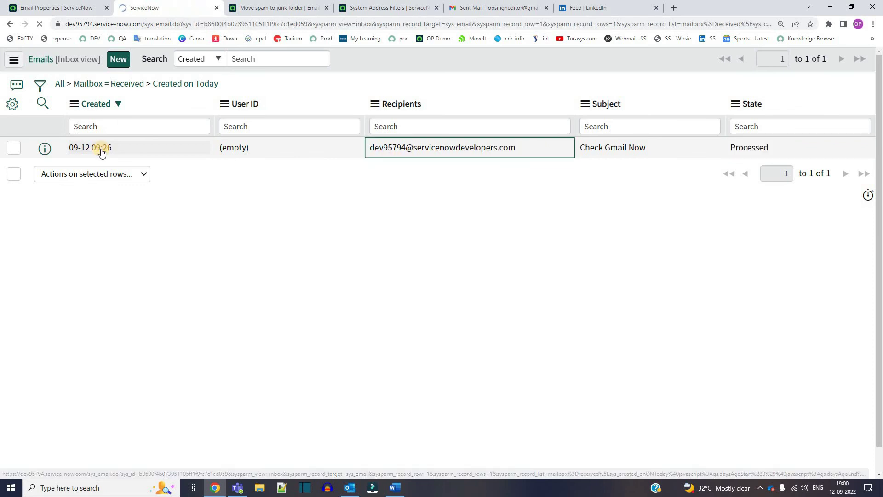
Check the Gmail sender in the User field and review the message with Preview Email
triple_click(244, 179)
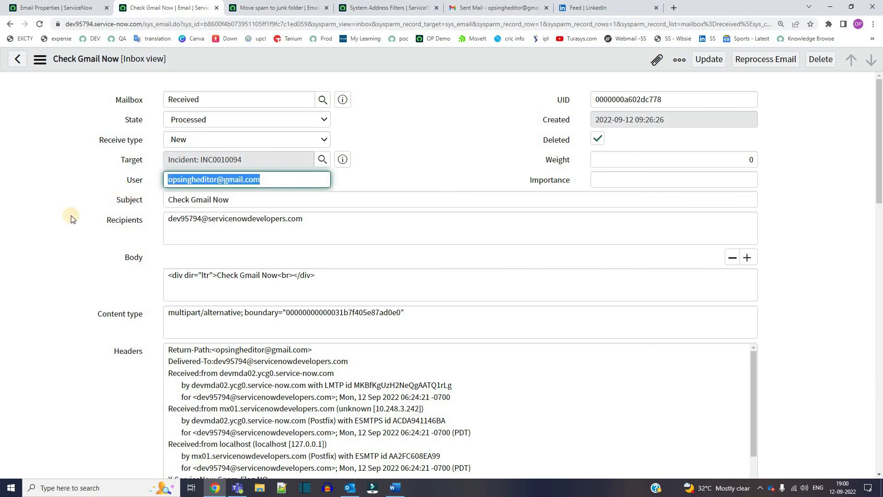
click(55, 230)
scroll(56, 234, down, 3)
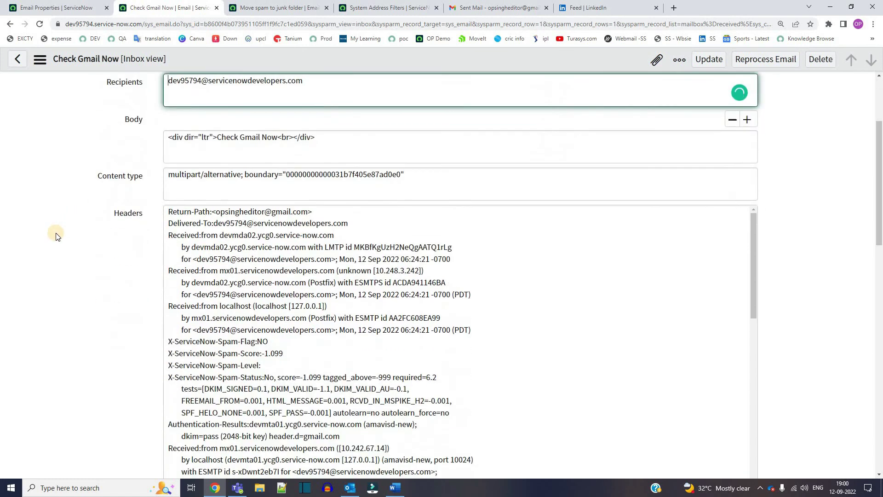
scroll(55, 233, down, 10)
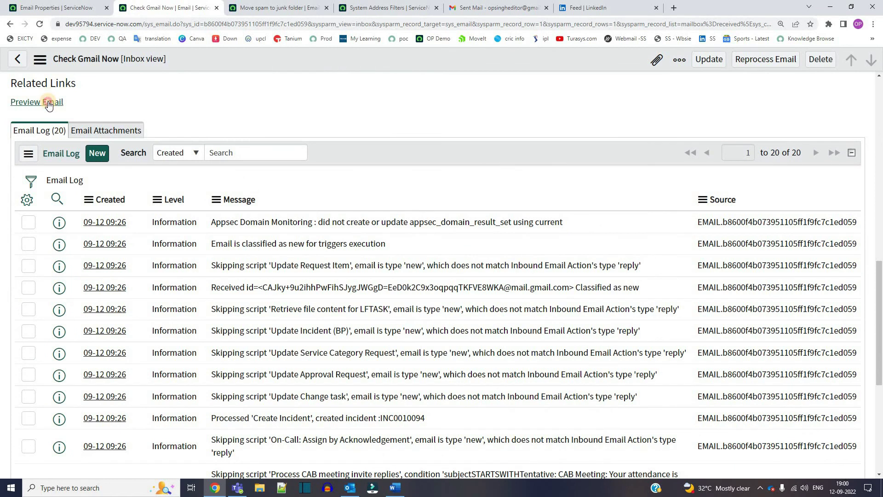
click(48, 102)
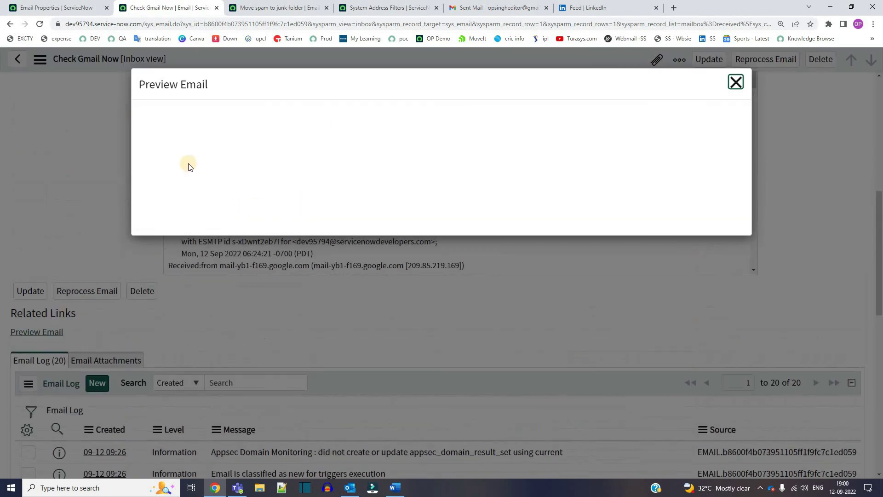
triple_click(258, 126)
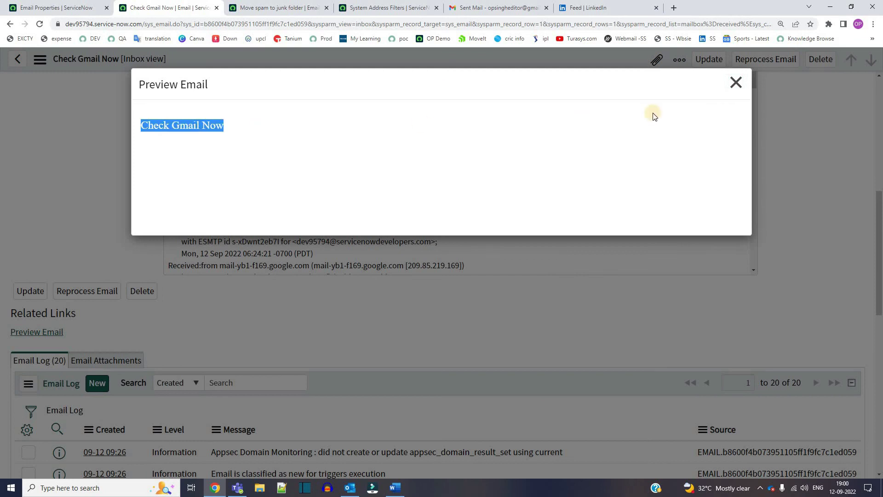
click(736, 82)
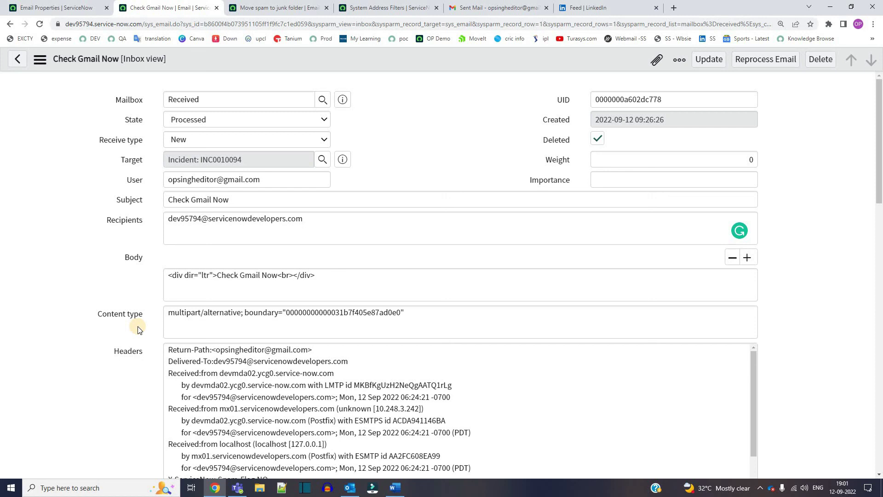
Return to Email Properties and scroll the navigator to Filters and System Address Filters
key(ctrl+shift+Tab)
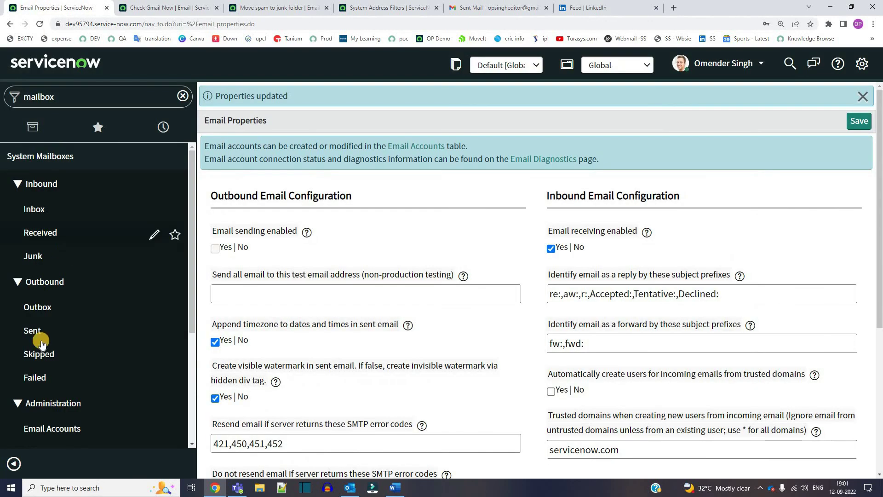
scroll(41, 343, down, 4)
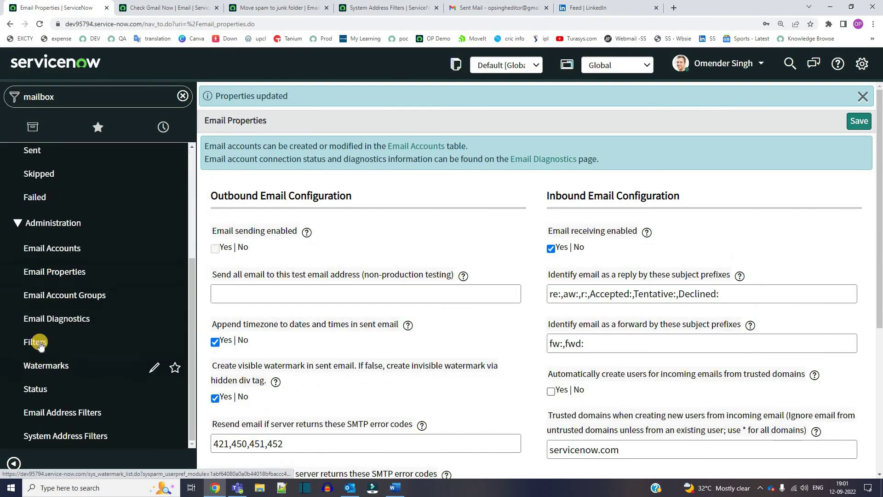